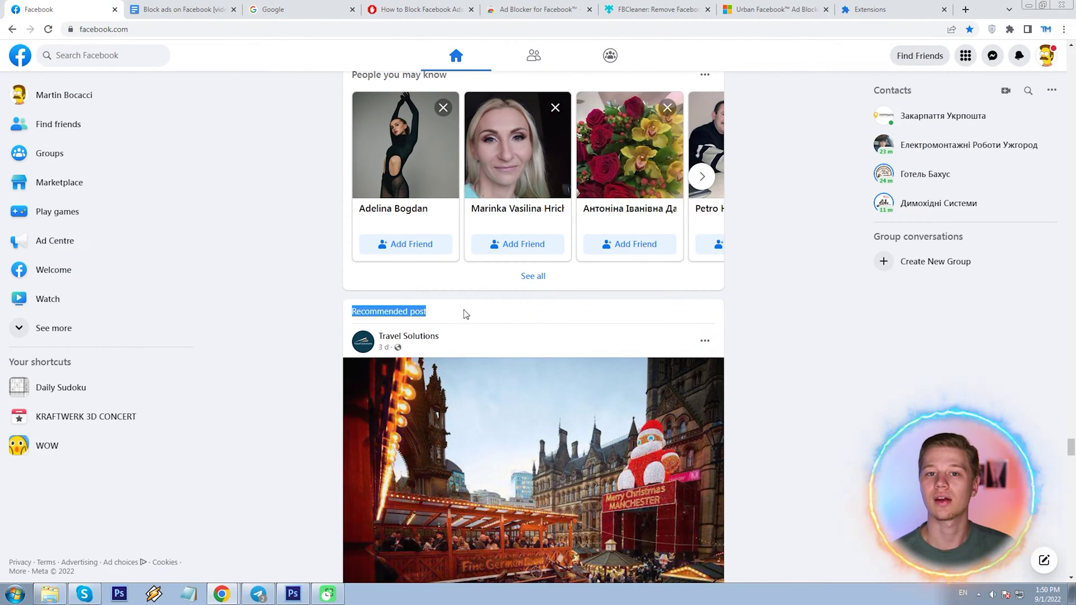
- Scroll down the Facebook feed past the Recommended posts and the Wizz Air sale promotion
scroll(619, 300, down, 8)
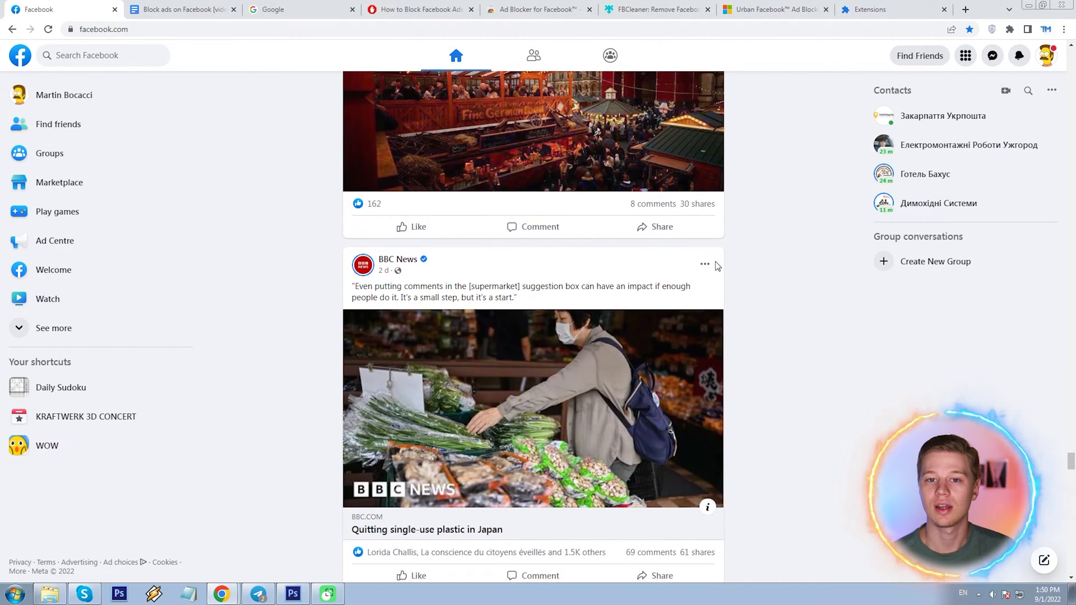
scroll(718, 267, down, 6)
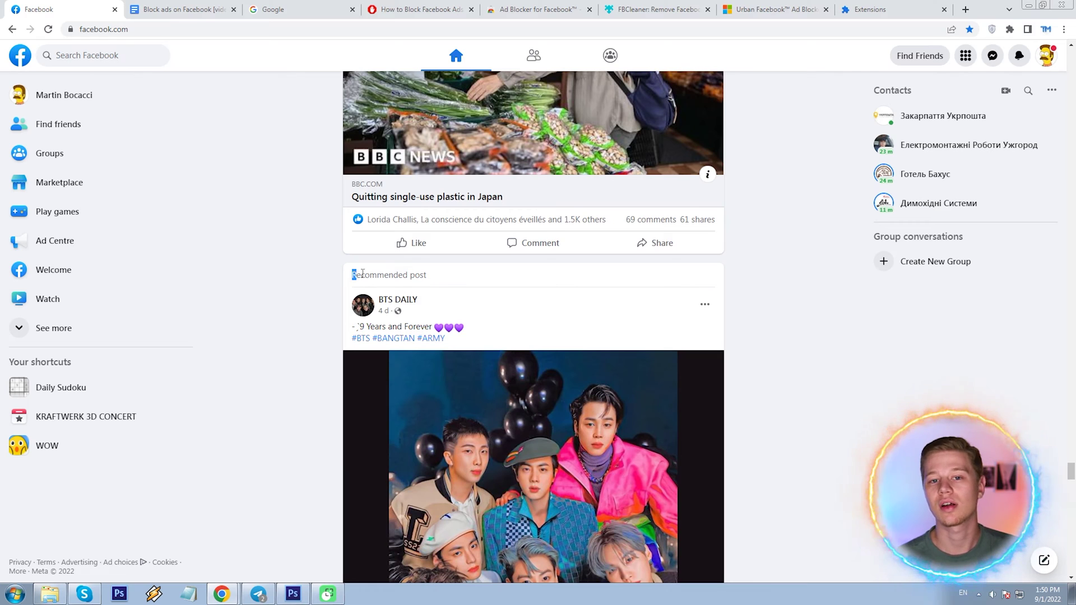
scroll(759, 256, down, 15)
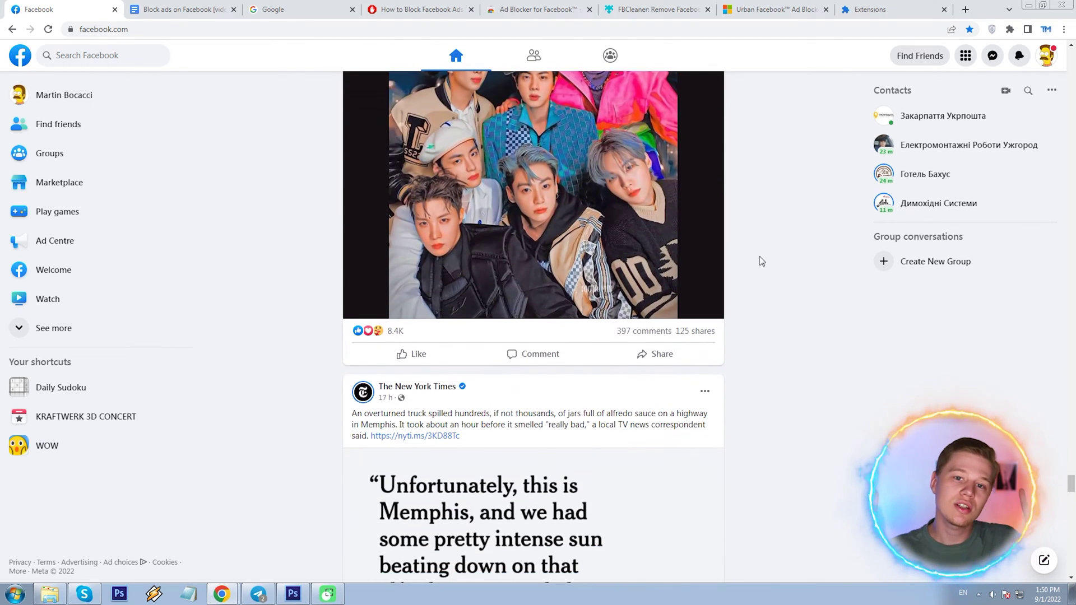
scroll(759, 259, down, 4)
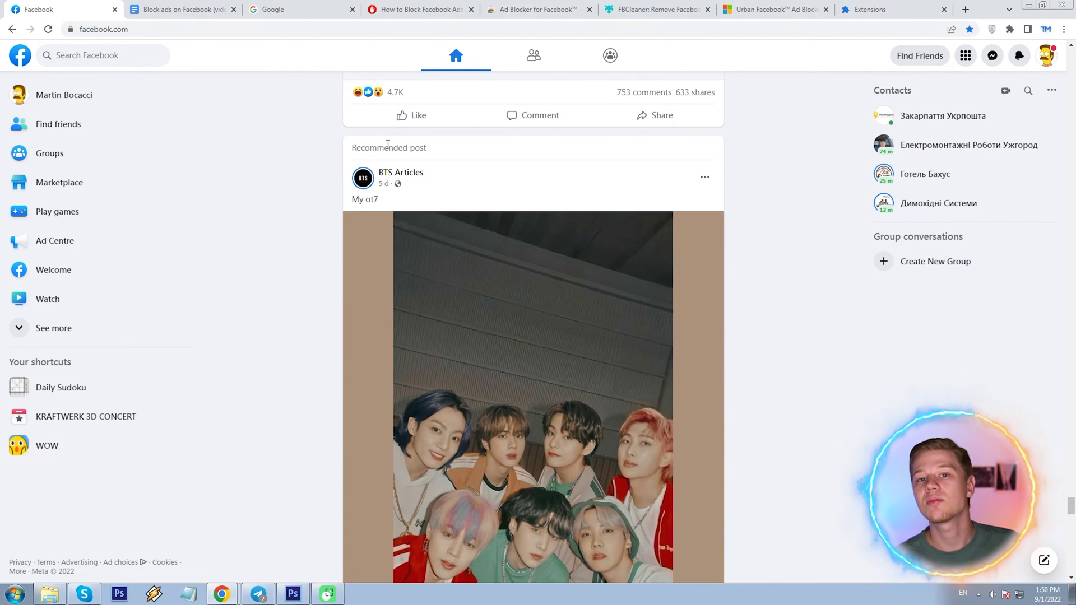
scroll(752, 197, down, 13)
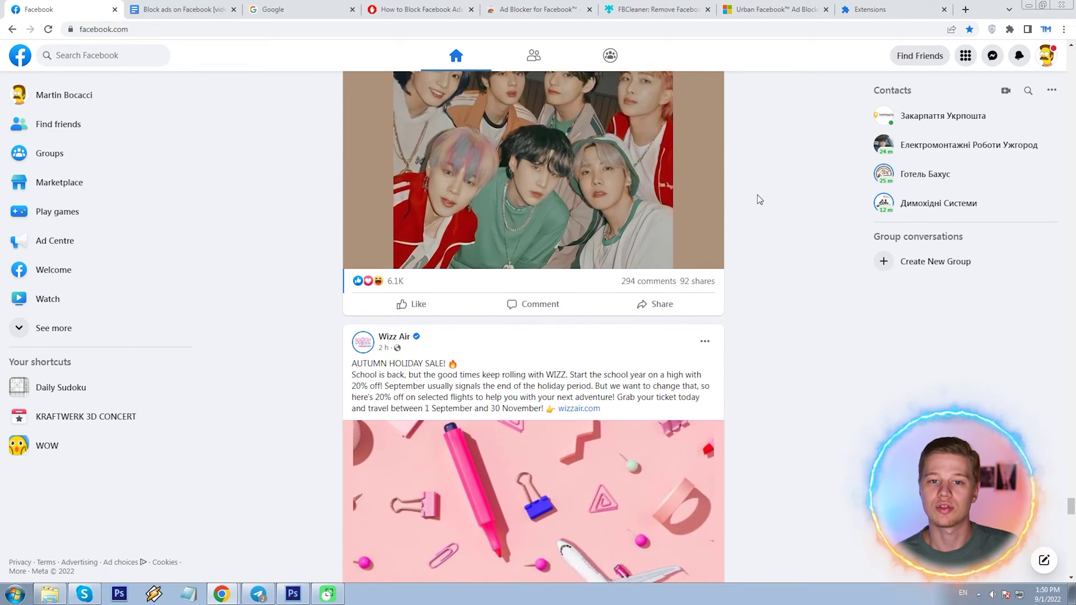
scroll(759, 200, down, 4)
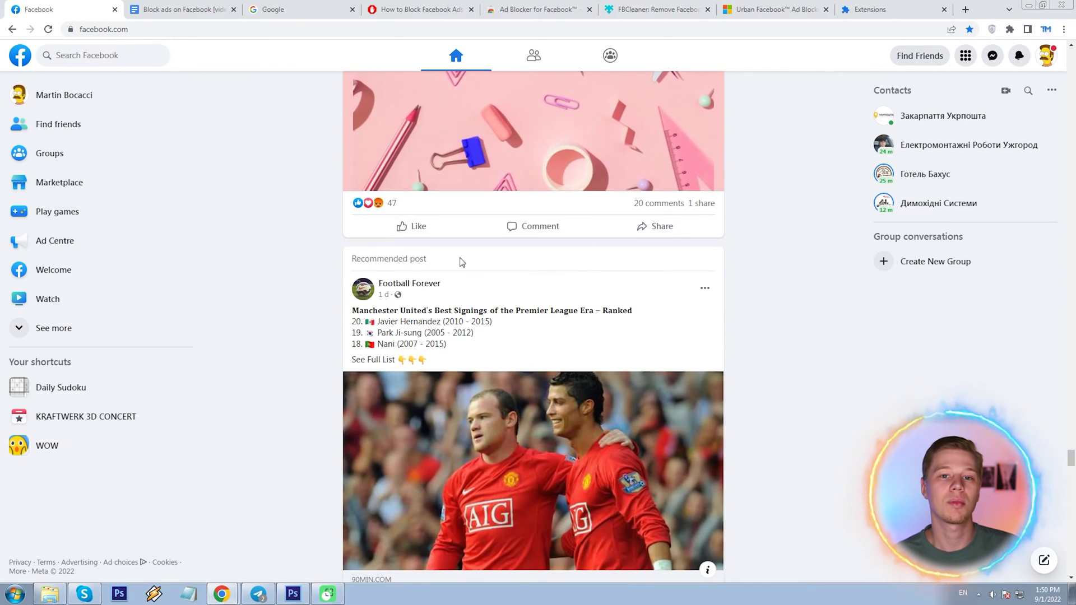
scroll(712, 255, down, 7)
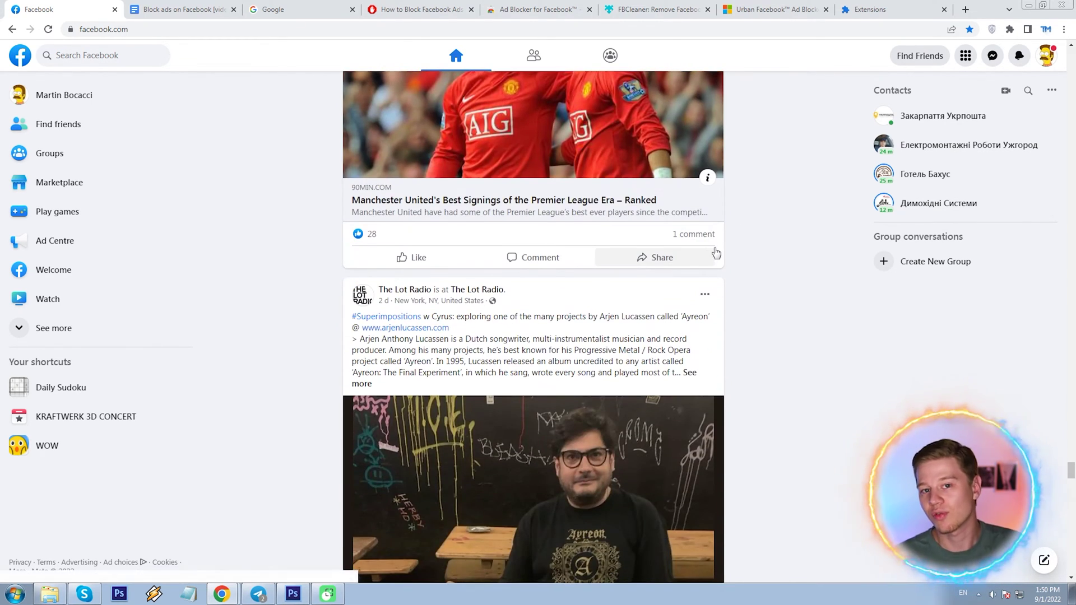
scroll(732, 243, down, 11)
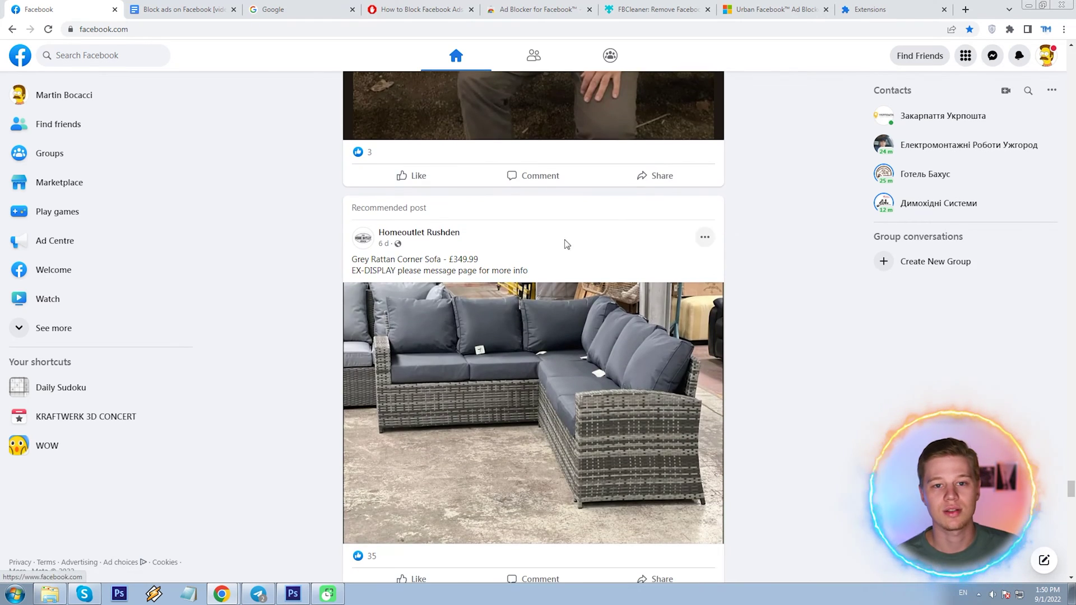
scroll(774, 235, down, 11)
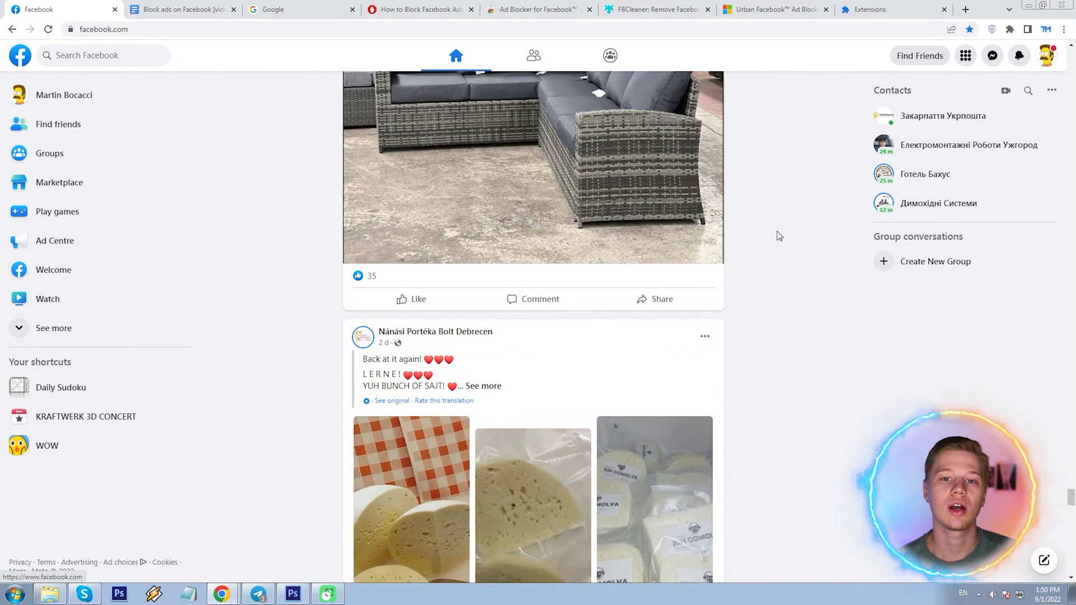
scroll(772, 235, down, 4)
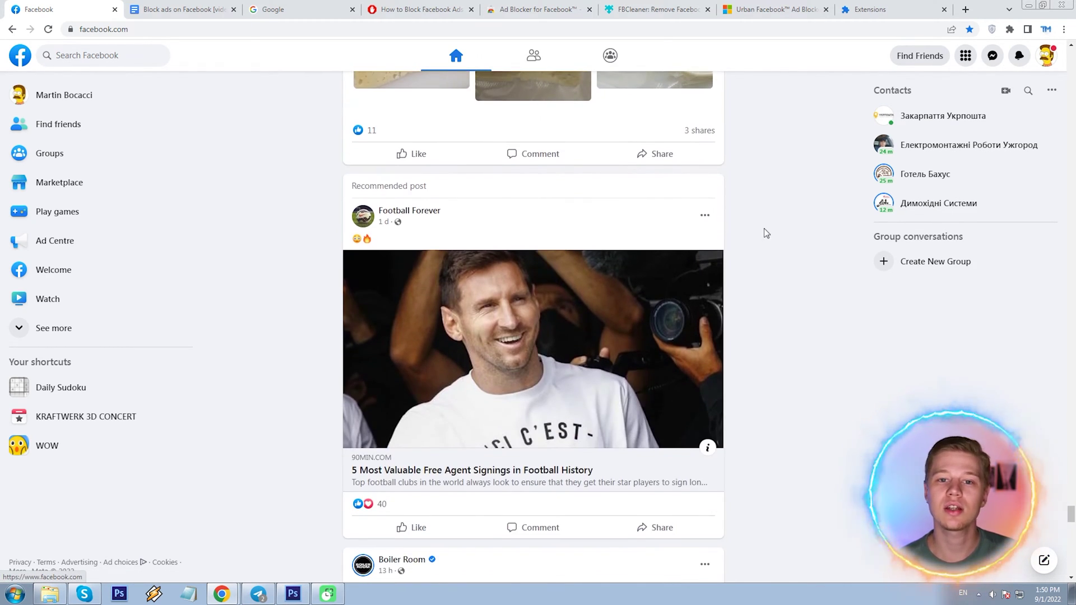
scroll(766, 233, down, 6)
scroll(767, 232, down, 8)
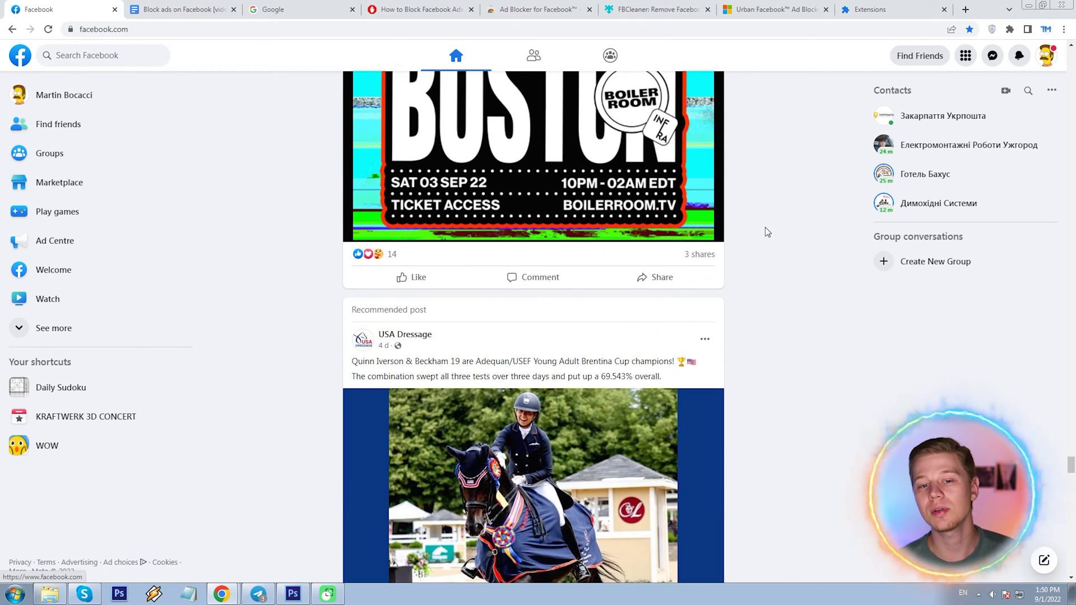
scroll(767, 232, down, 3)
scroll(767, 232, down, 4)
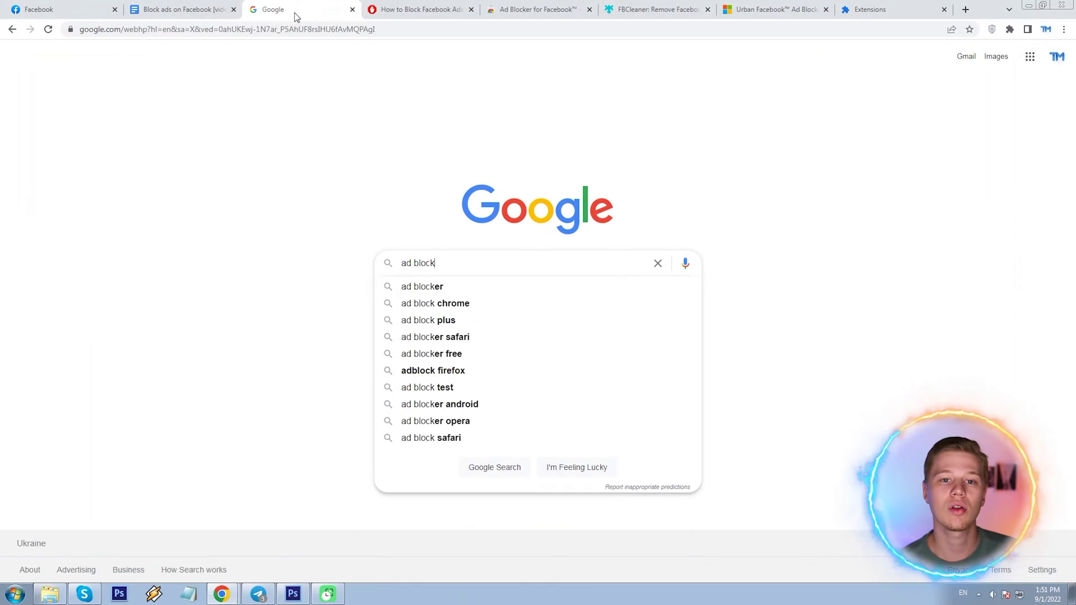
- Search Google for 'facebook ad blocker extension'
text(er facebook ad)
key(Down)
key(Return)
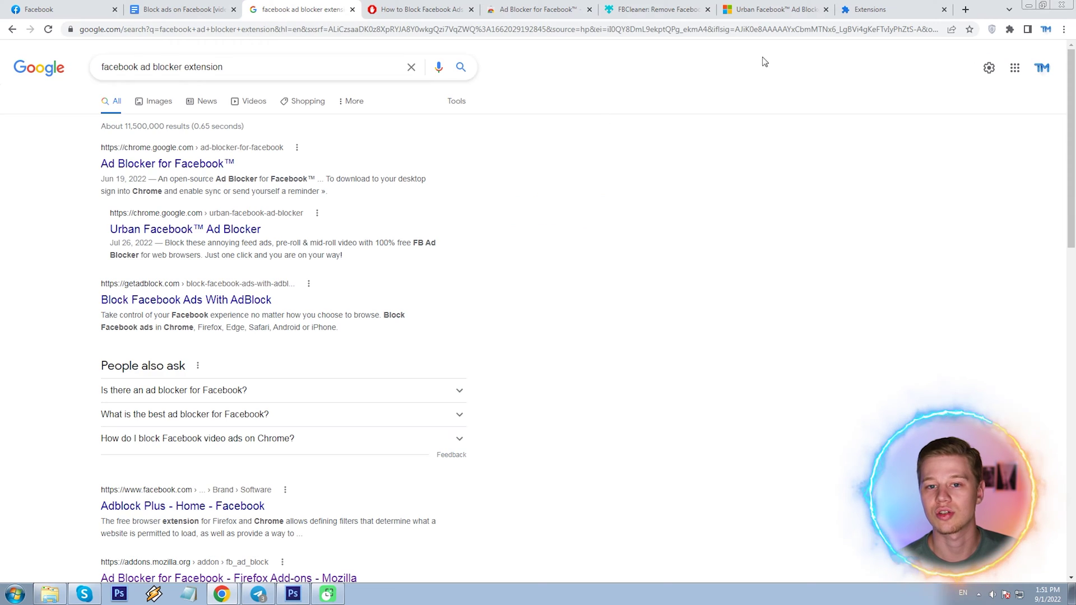
click(890, 8)
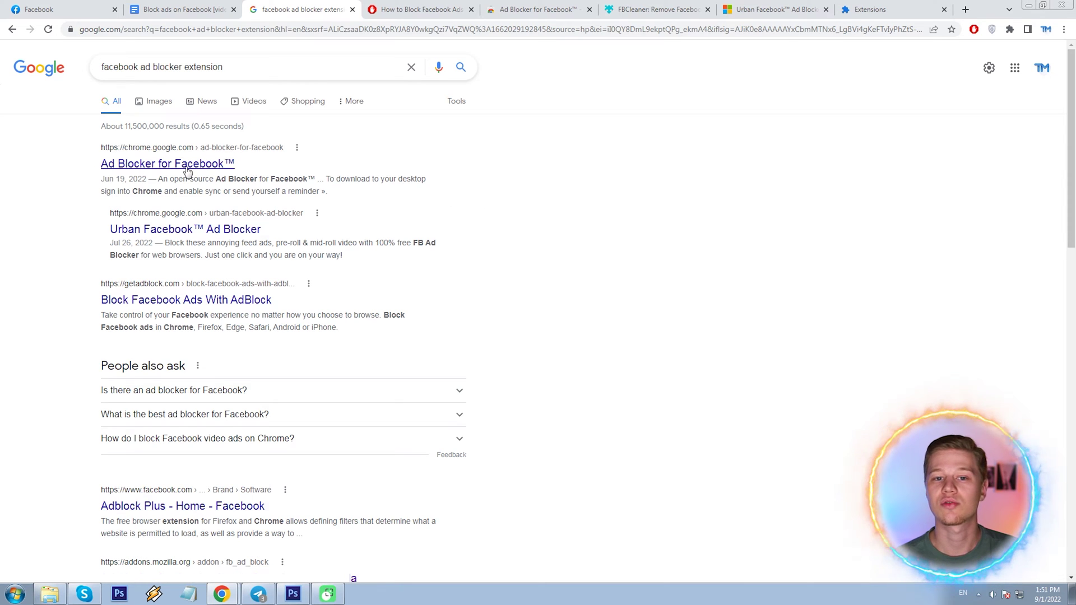
- Open the Ad Blocker for Facebook™ result in a new tab and switch to it
right_click(205, 167)
click(229, 176)
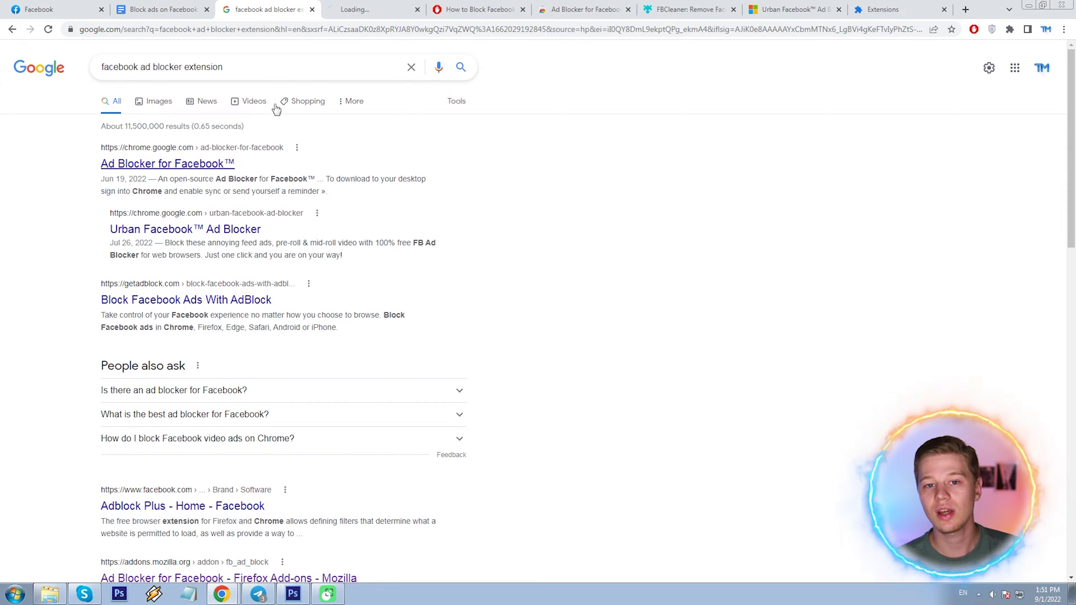
click(354, 13)
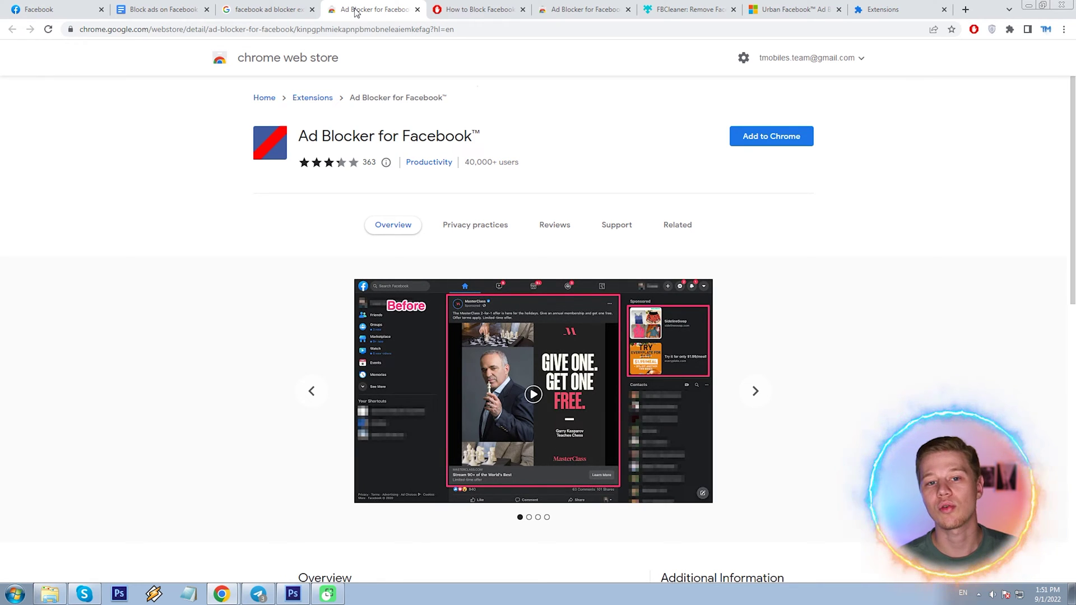
- Add Ad Blocker for Facebook™ to Chrome and bring up its new toolbar icon's options
scroll(132, 163, down, 2)
scroll(133, 163, up, 2)
click(751, 137)
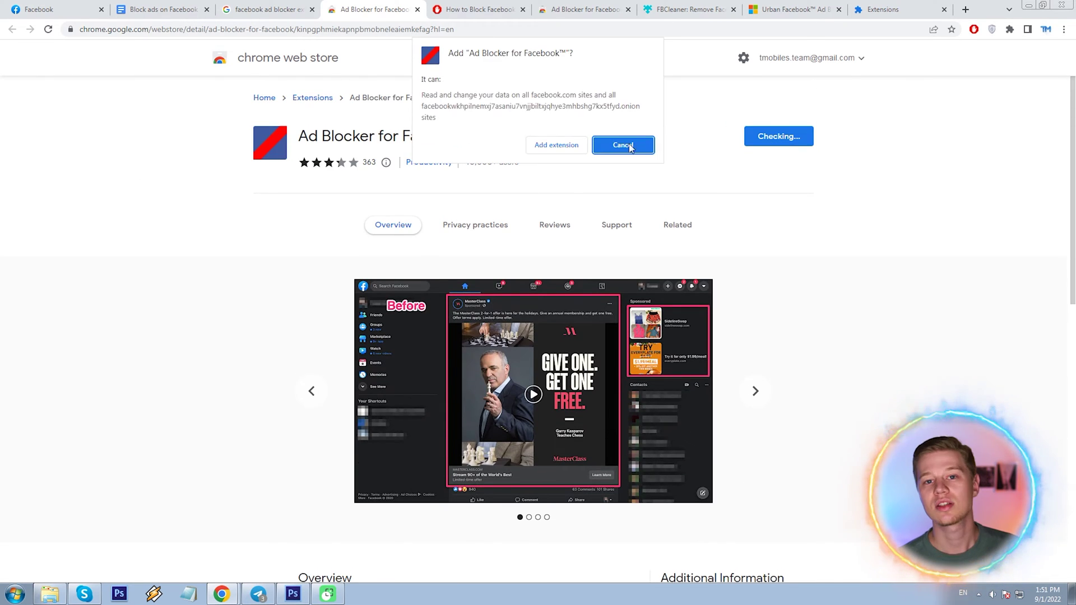
click(566, 147)
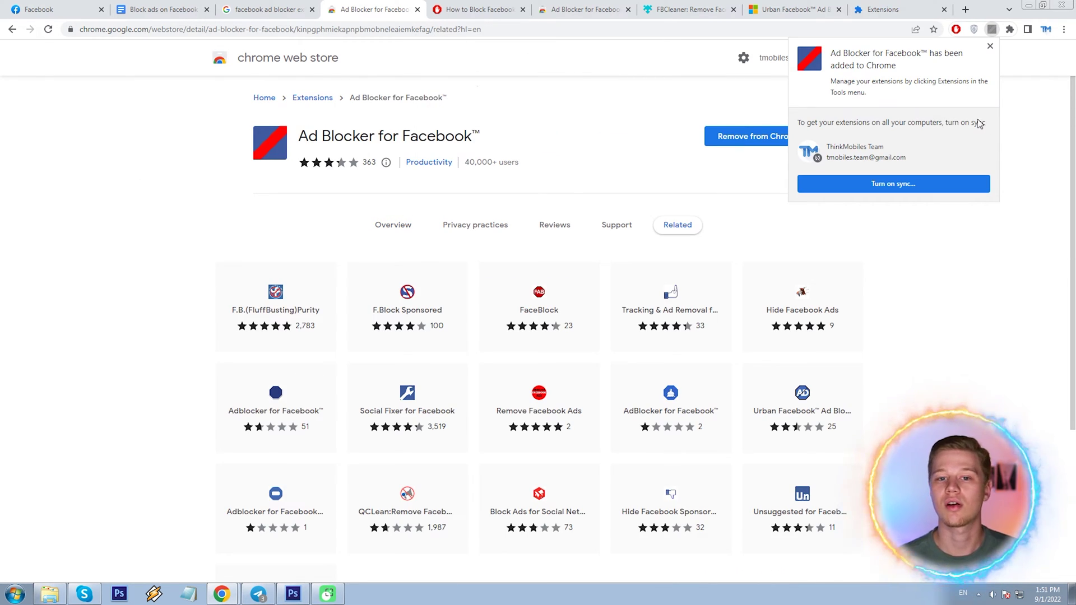
right_click(993, 33)
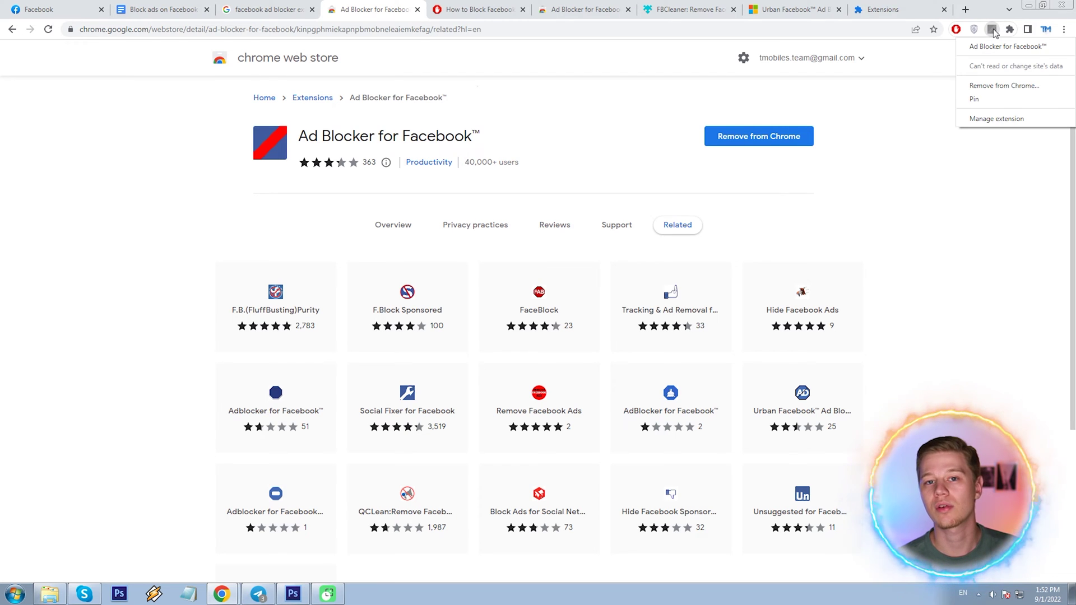
- Confirm Ad Blocker for Facebook™ is enabled on the extensions page, then return to the Facebook tab
click(1010, 29)
click(892, 10)
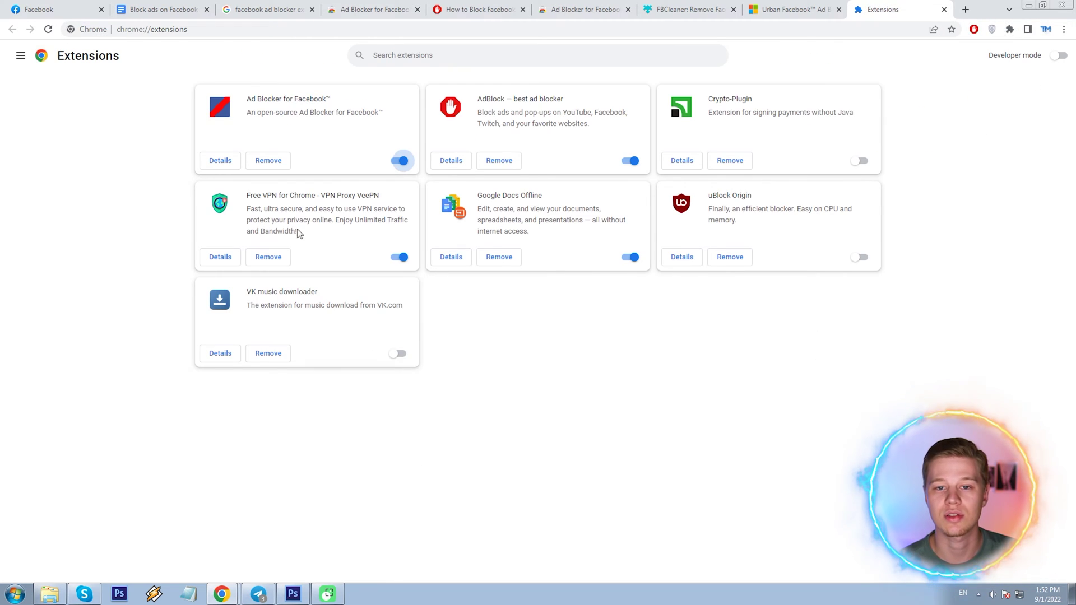
click(244, 6)
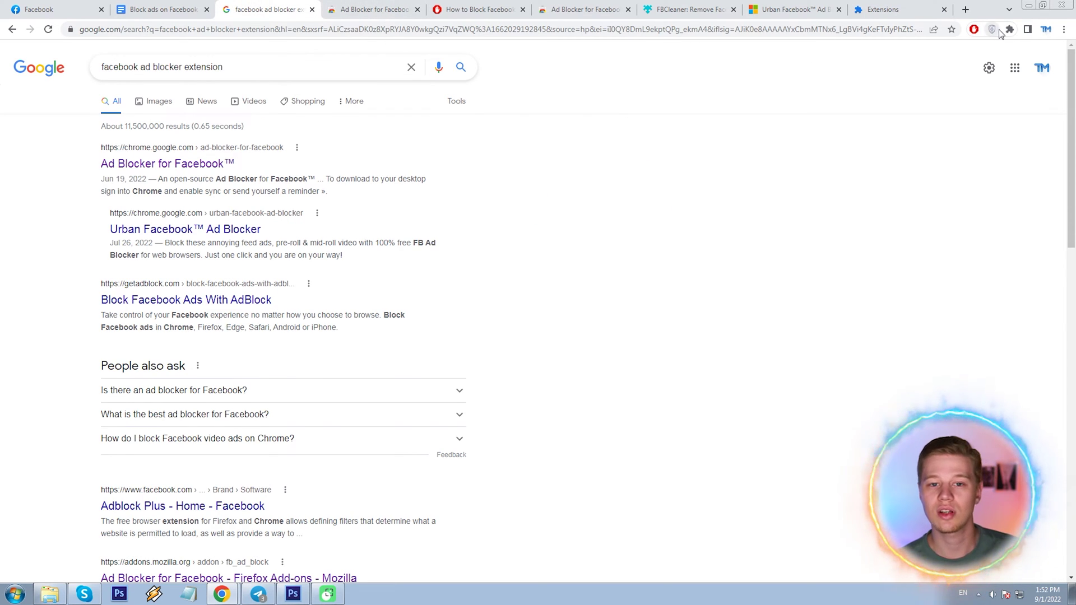
click(1009, 30)
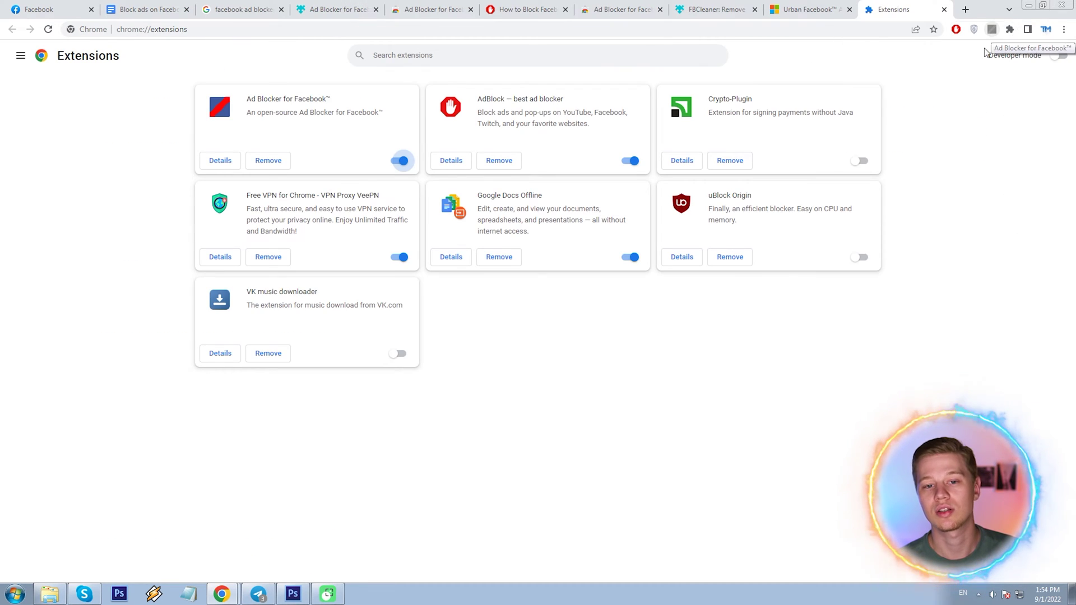
click(72, 5)
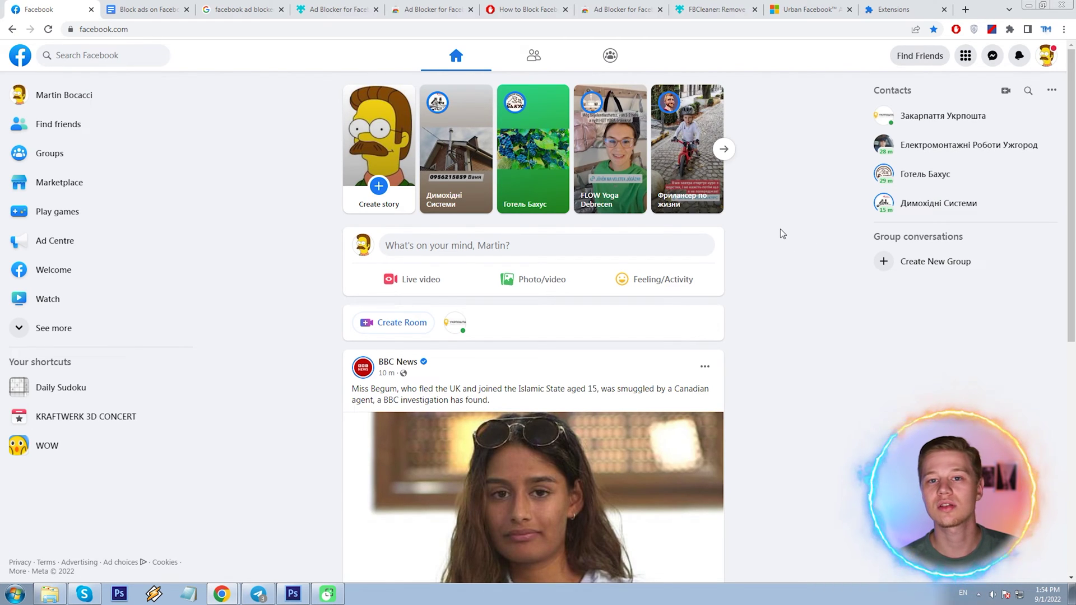
- Scroll through the refreshed Facebook feed to see which posts still appear with the blocker on
scroll(777, 224, down, 7)
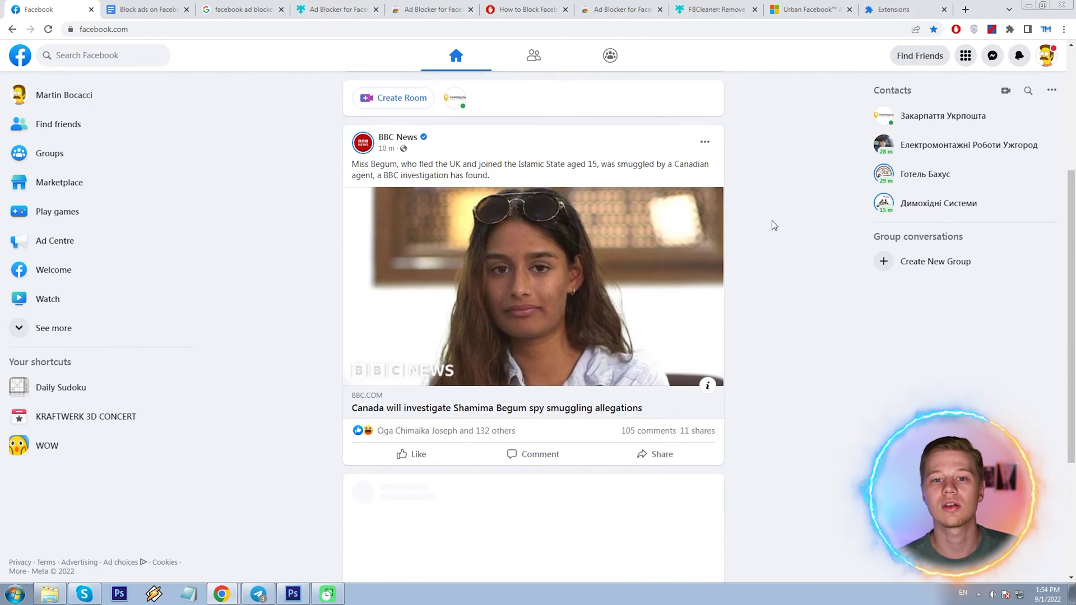
scroll(769, 218, down, 2)
scroll(679, 224, down, 10)
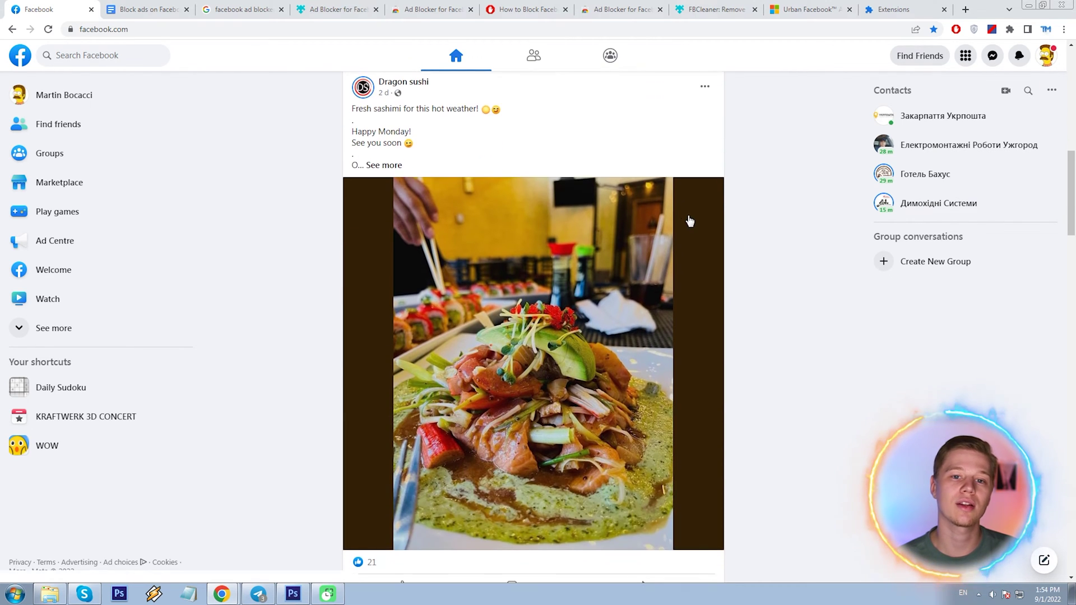
scroll(716, 211, down, 12)
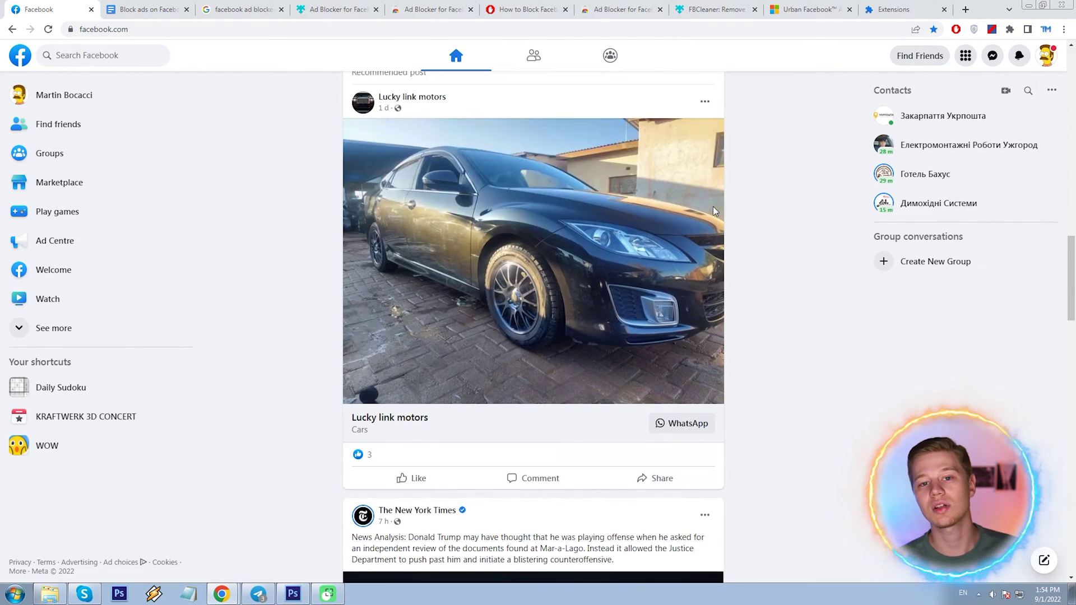
scroll(715, 211, down, 9)
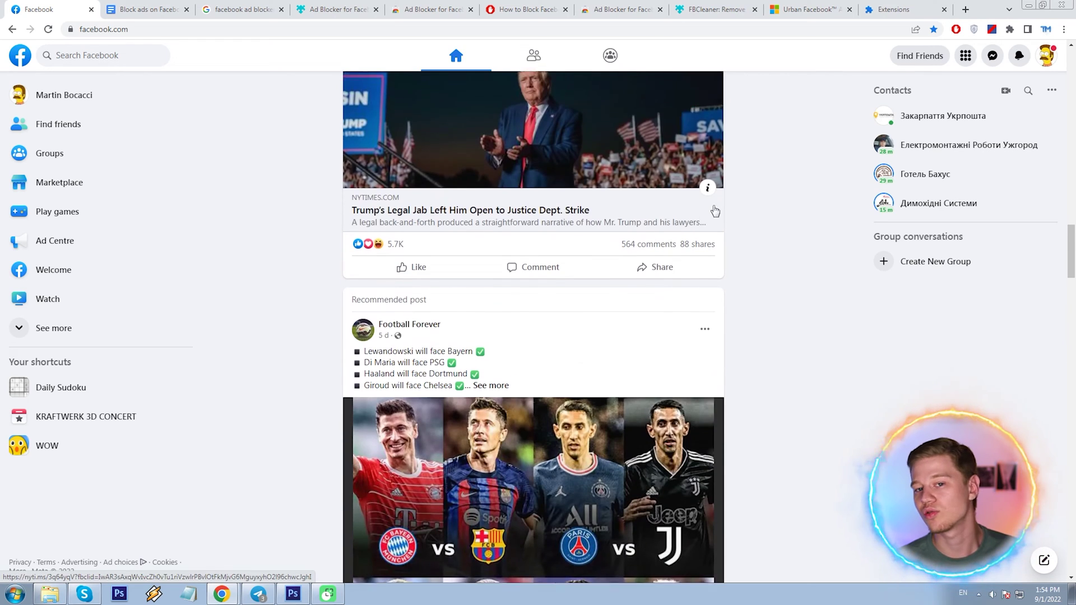
scroll(731, 185, down, 10)
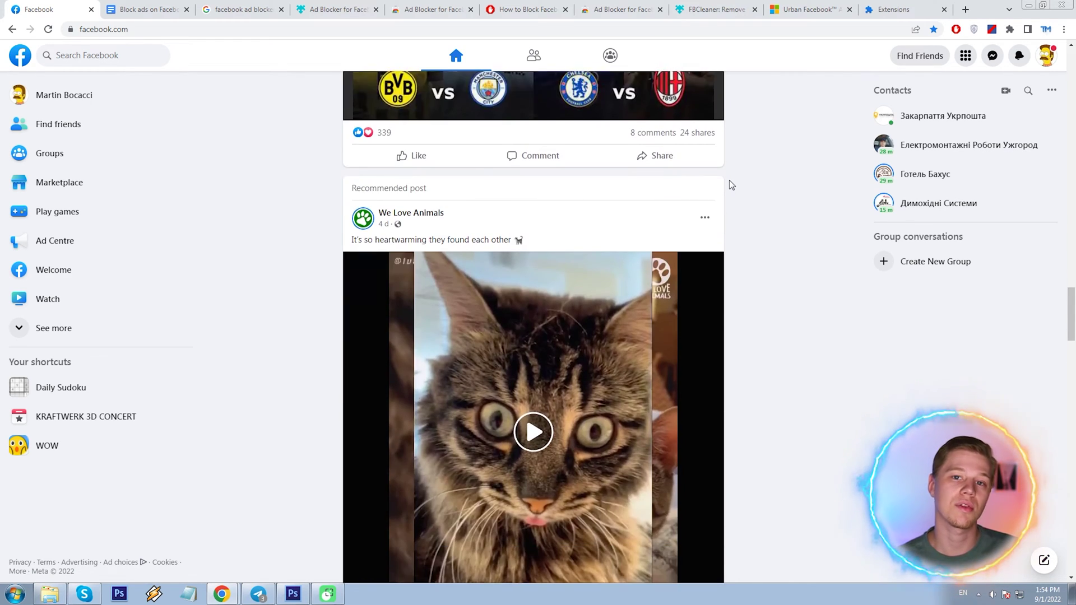
scroll(732, 185, down, 9)
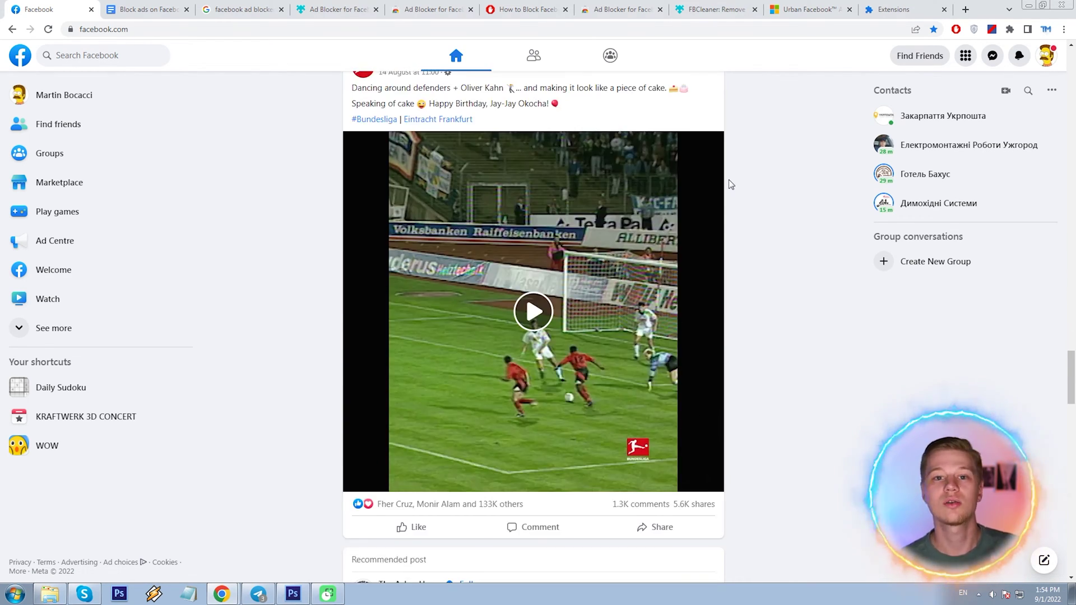
scroll(730, 185, down, 19)
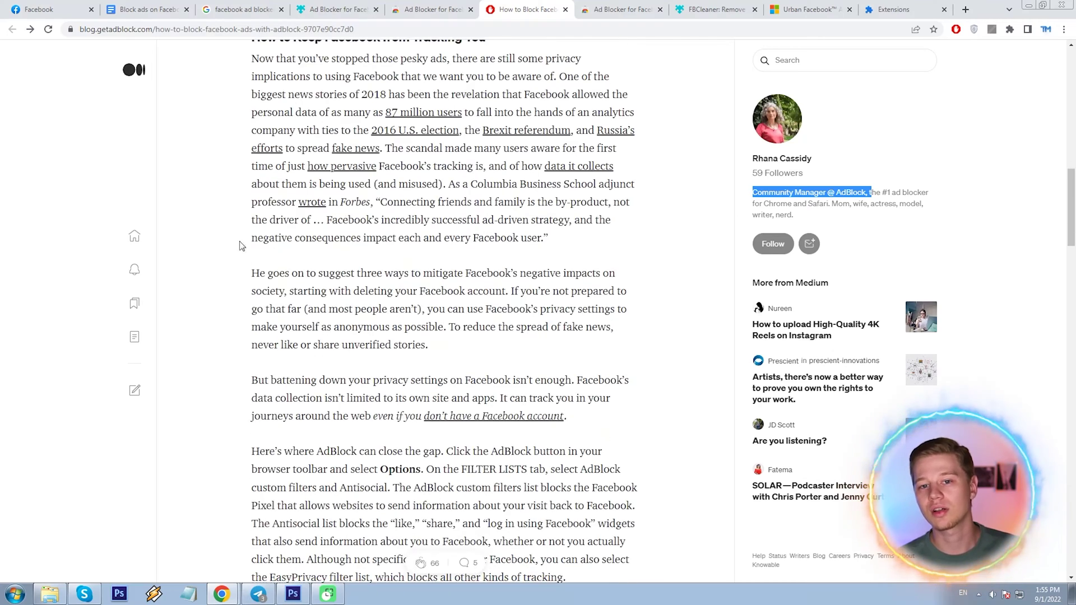
scroll(224, 243, down, 3)
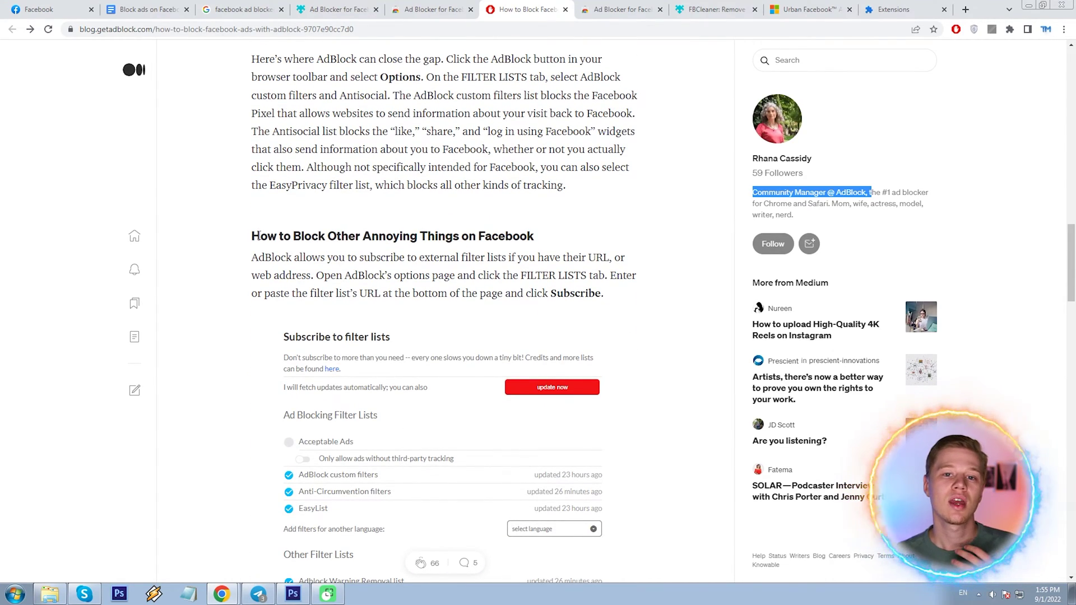
- Scroll the AdBlock article to the 'How to Block Other Annoying Things on Facebook' filter-list section
drag(252, 236, 436, 236)
click(506, 250)
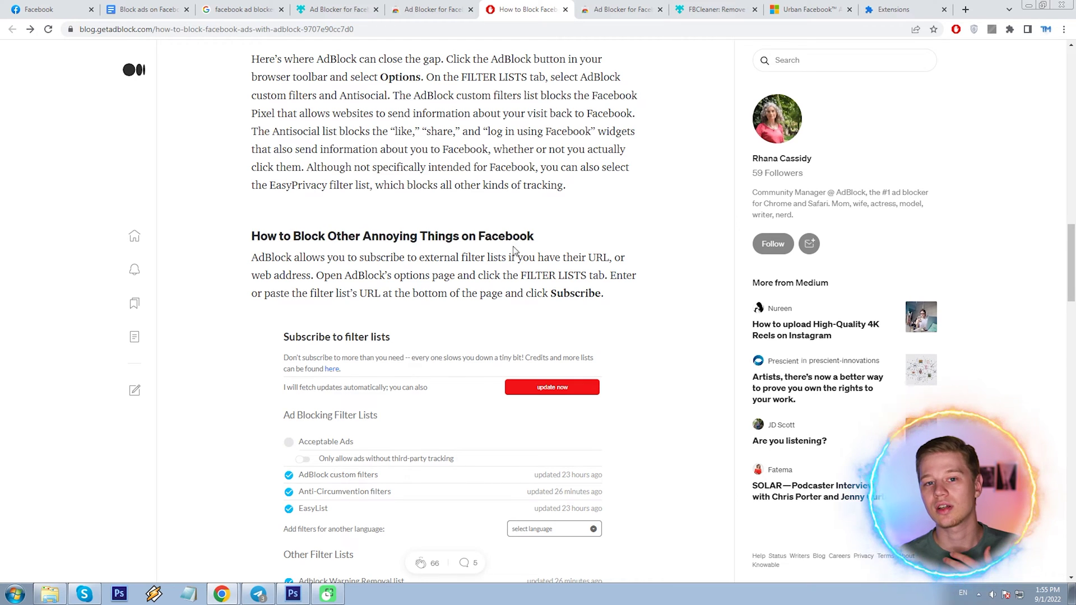
scroll(315, 248, down, 1)
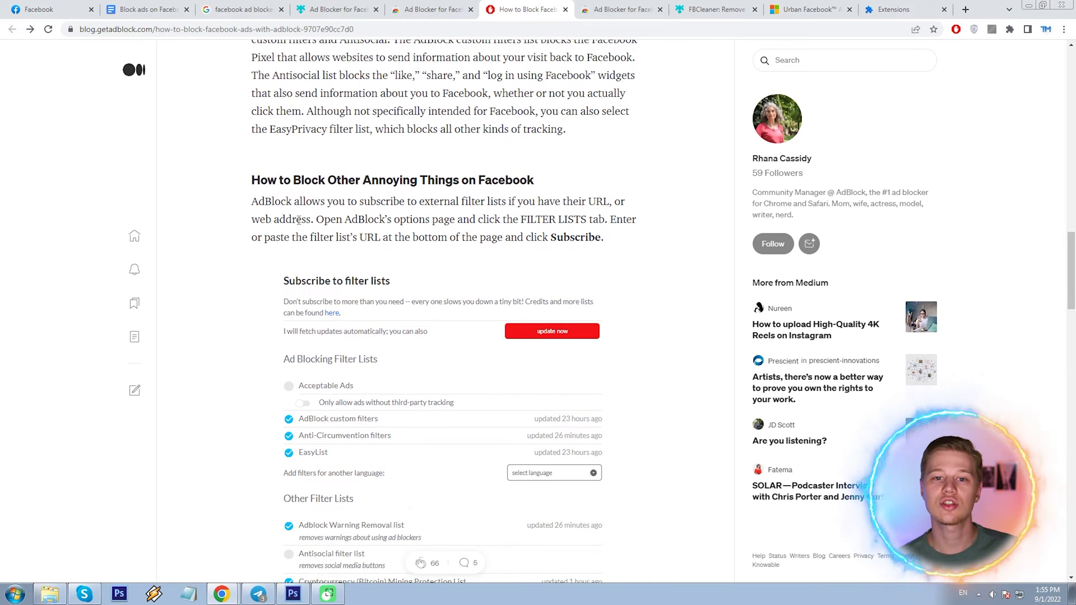
- Open AdBlock's panel on the Facebook feed and choose 'Hide something on this page'
scroll(295, 219, down, 1)
click(957, 30)
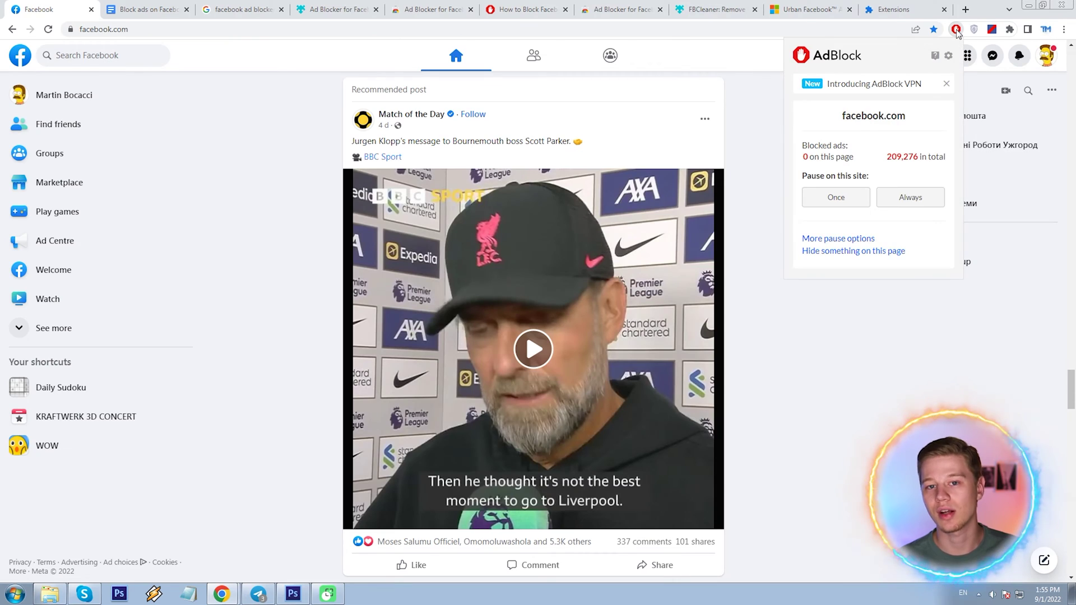
click(762, 194)
scroll(765, 194, down, 20)
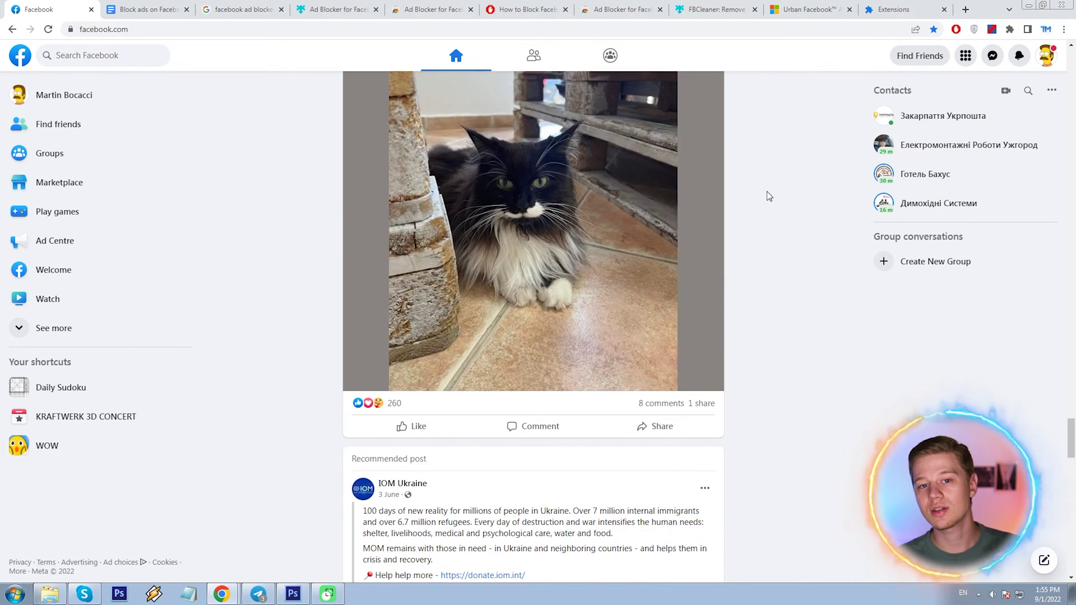
scroll(767, 194, down, 20)
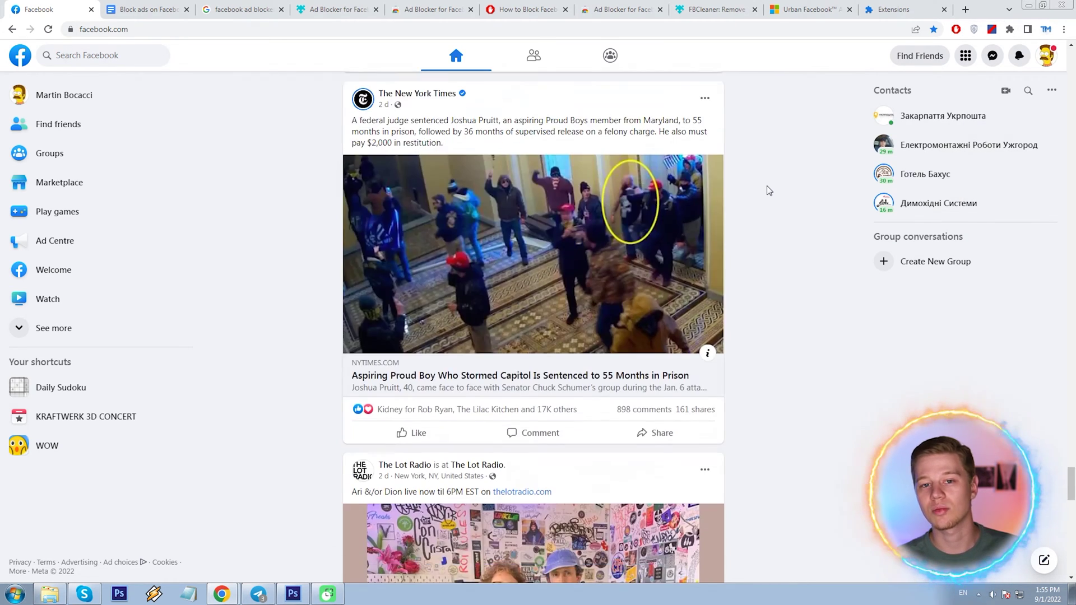
scroll(767, 191, up, 7)
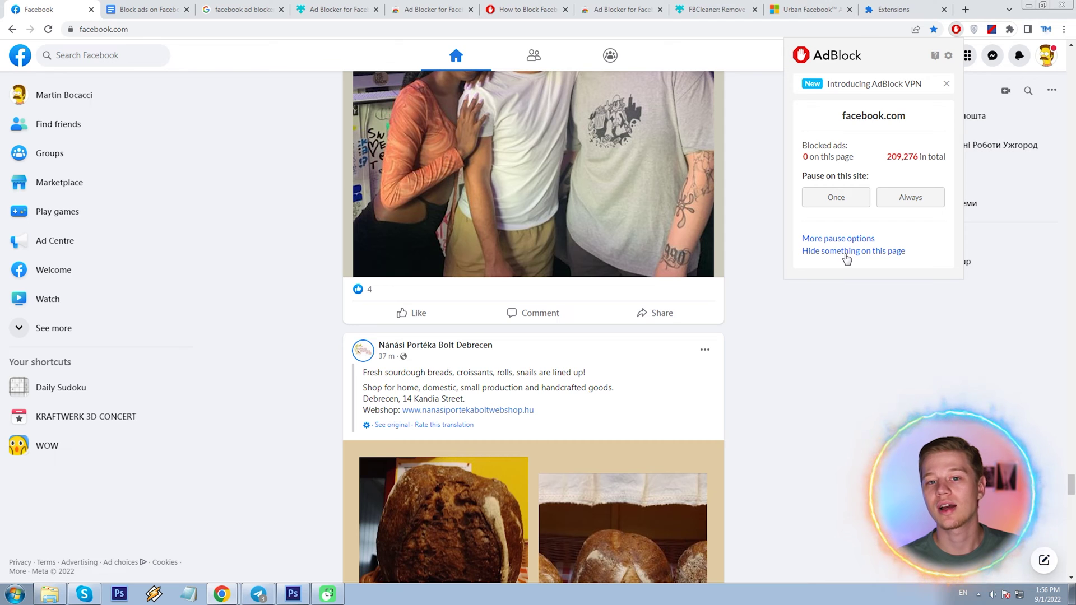
click(850, 252)
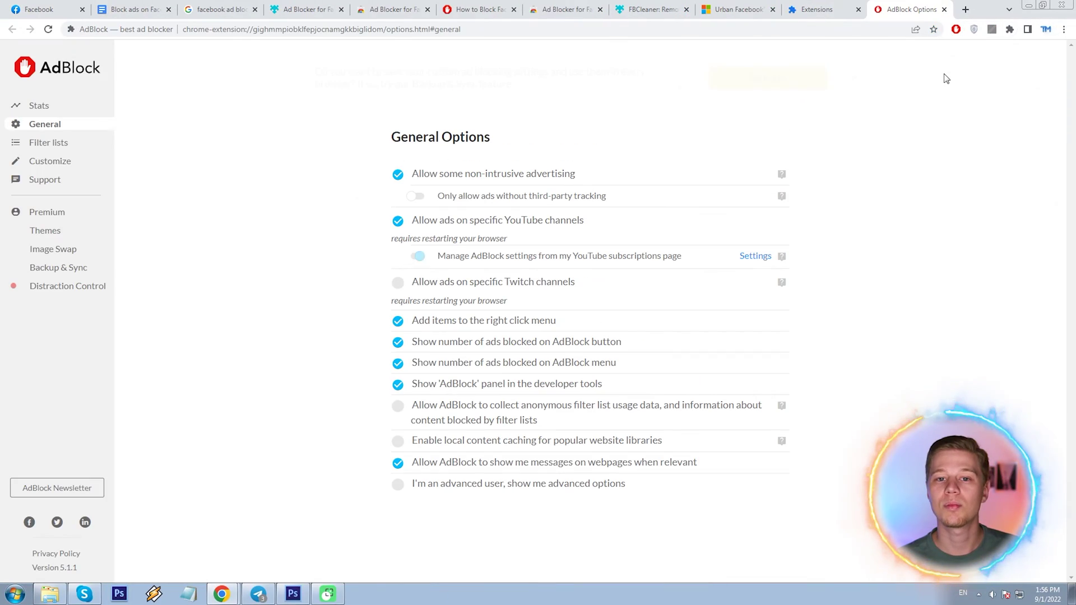
- Subscribe to the copied filter list URL under AdBlock's Custom Filter Lists
click(61, 147)
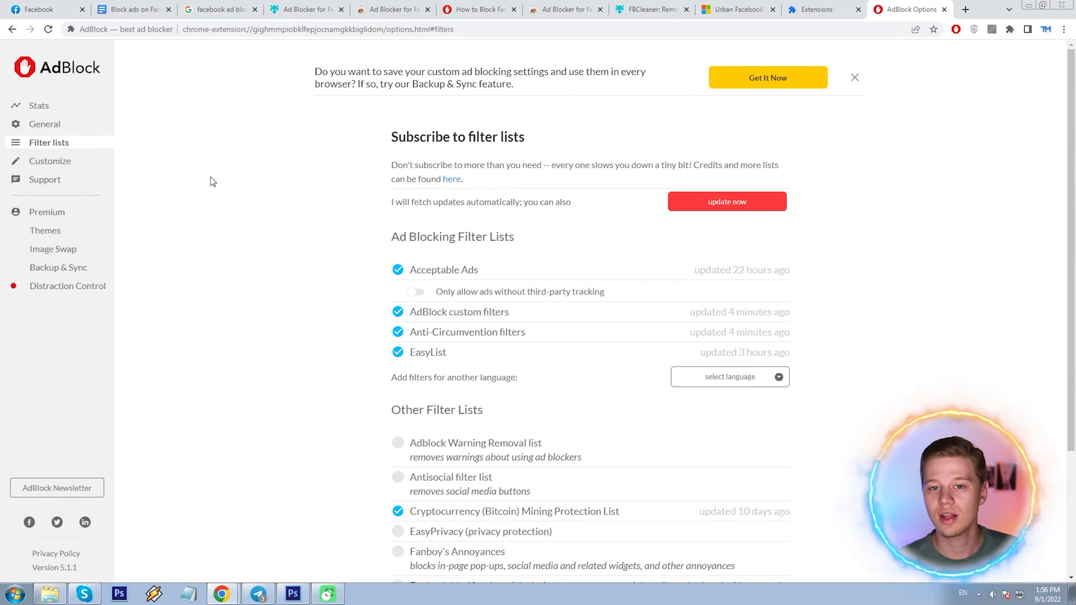
scroll(188, 153, down, 3)
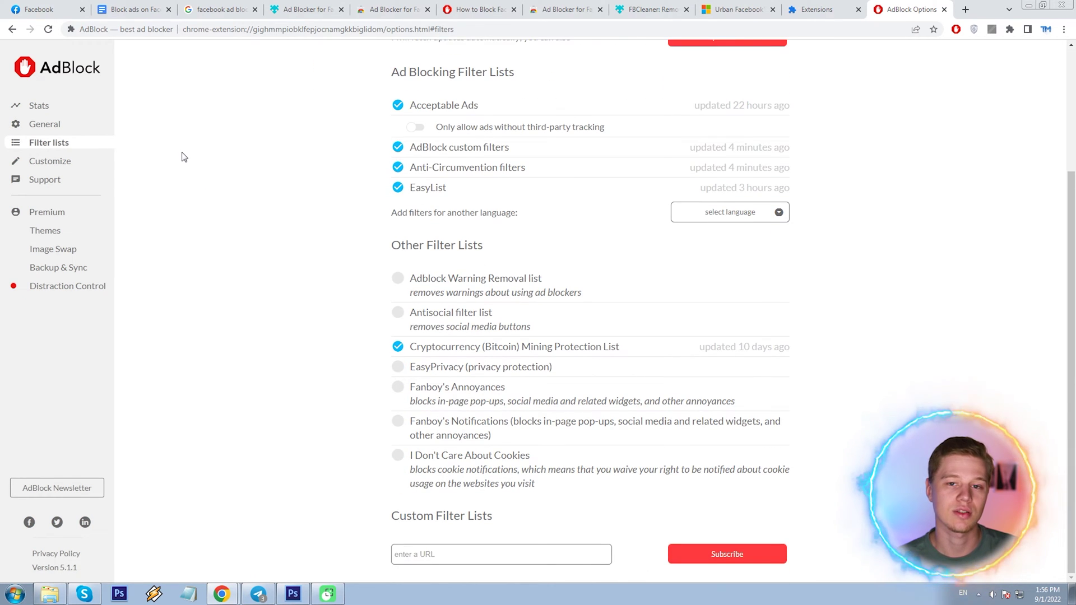
click(479, 9)
text(https://easylist-downloads.adblockplus.org/fb_annoyances_sidebar.txt)
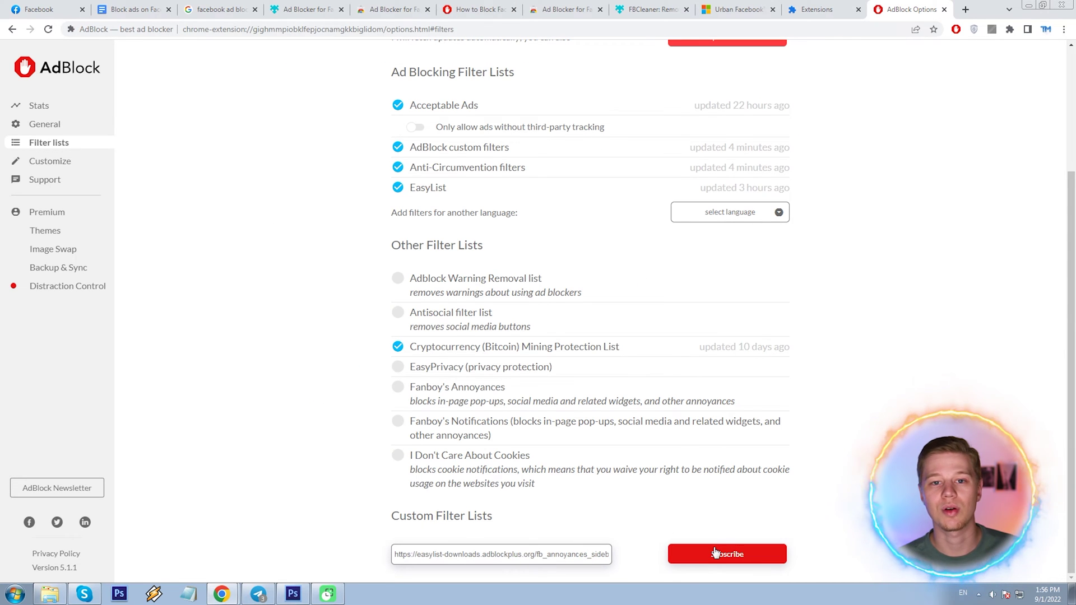
click(715, 553)
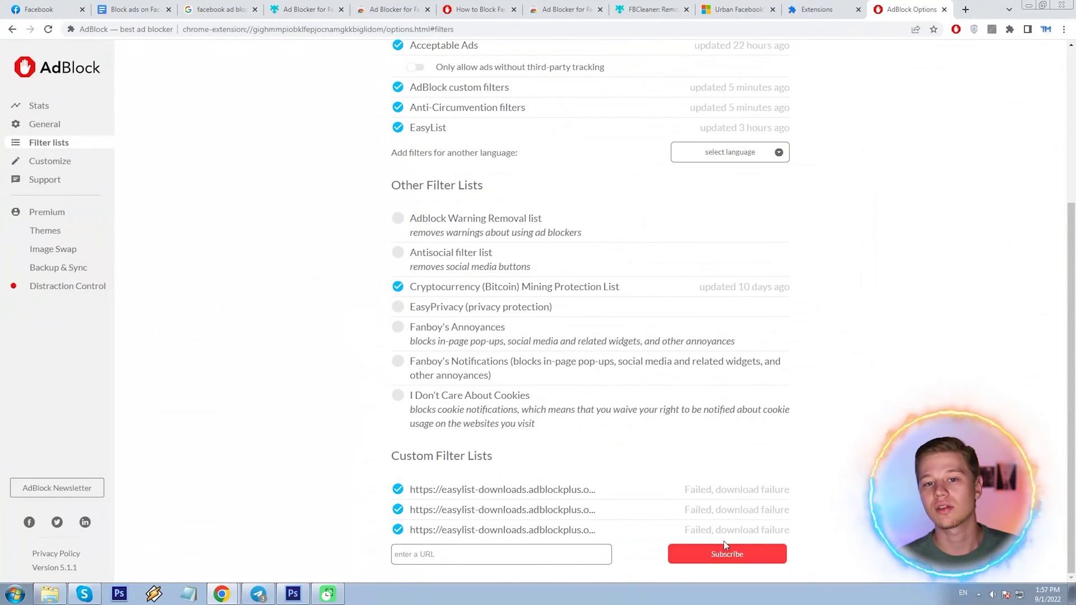
- Unsubscribe and remove the failed custom easylist entries, leaving no custom filter lists
click(719, 532)
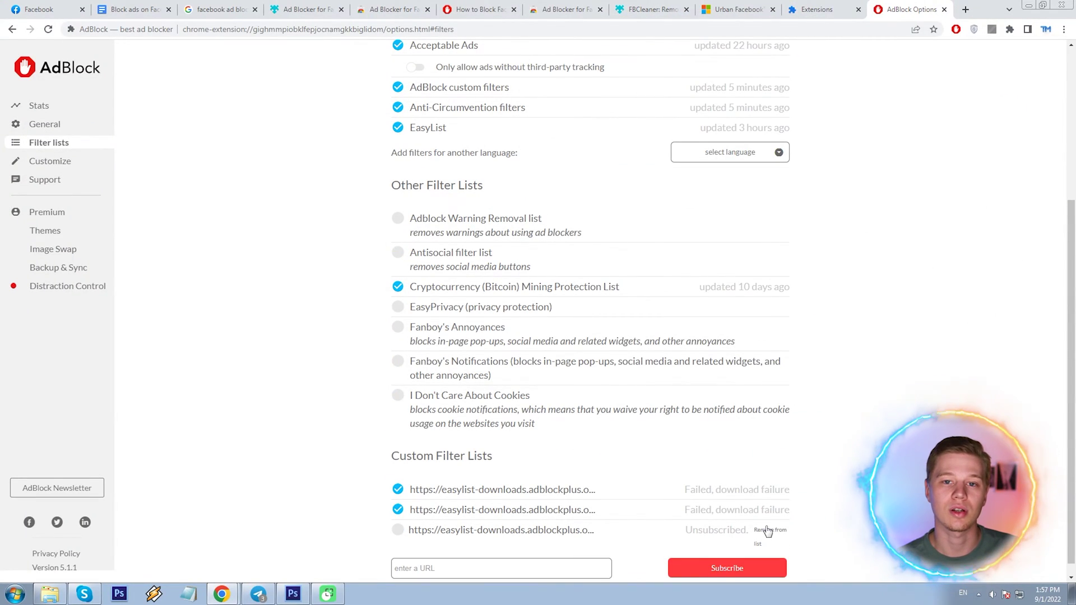
click(769, 530)
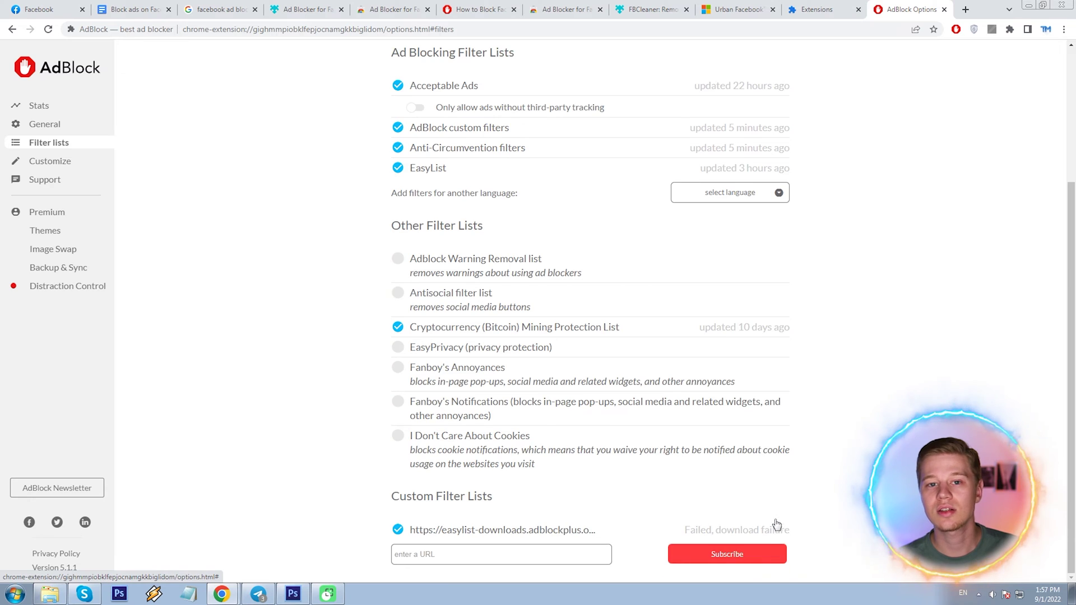
click(764, 532)
click(764, 533)
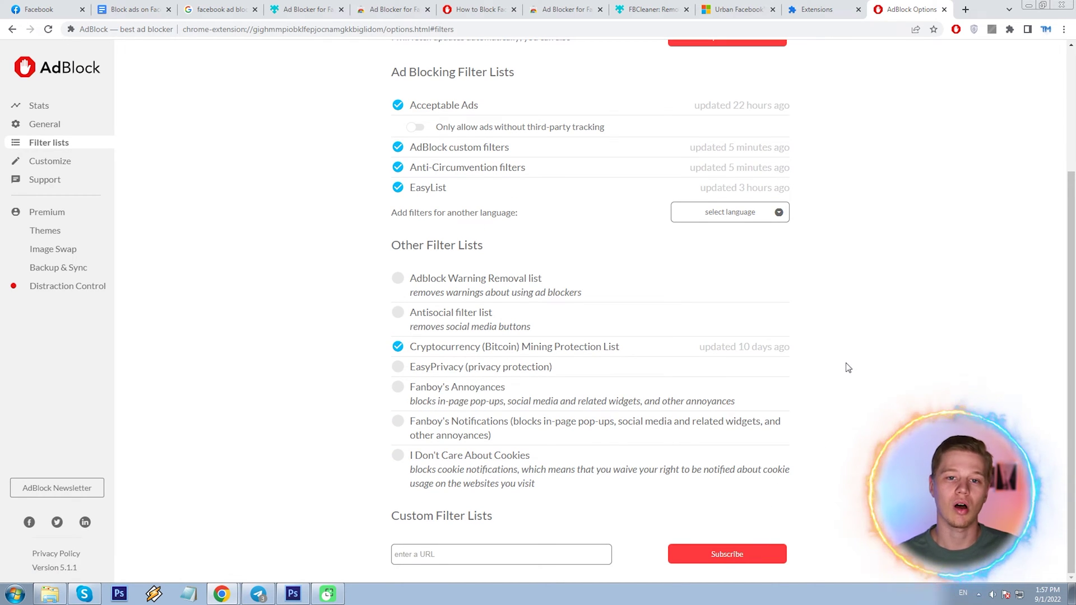
- Scroll back up the AdBlock filter lists page
scroll(799, 312, up, 2)
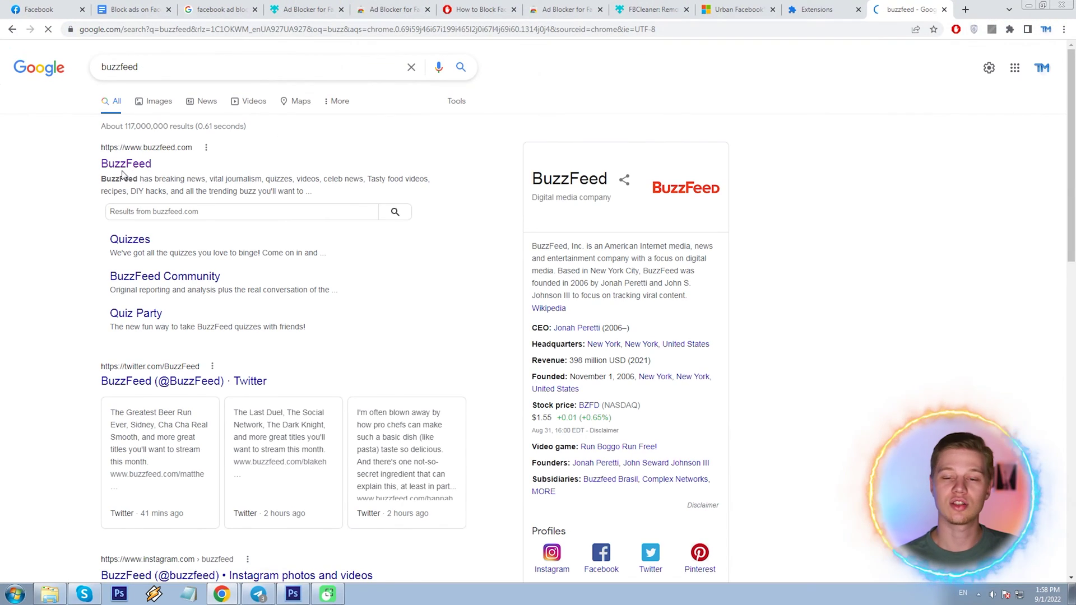
- Open BuzzFeed from the results and scroll down to check the large top ad banner is gone
click(124, 175)
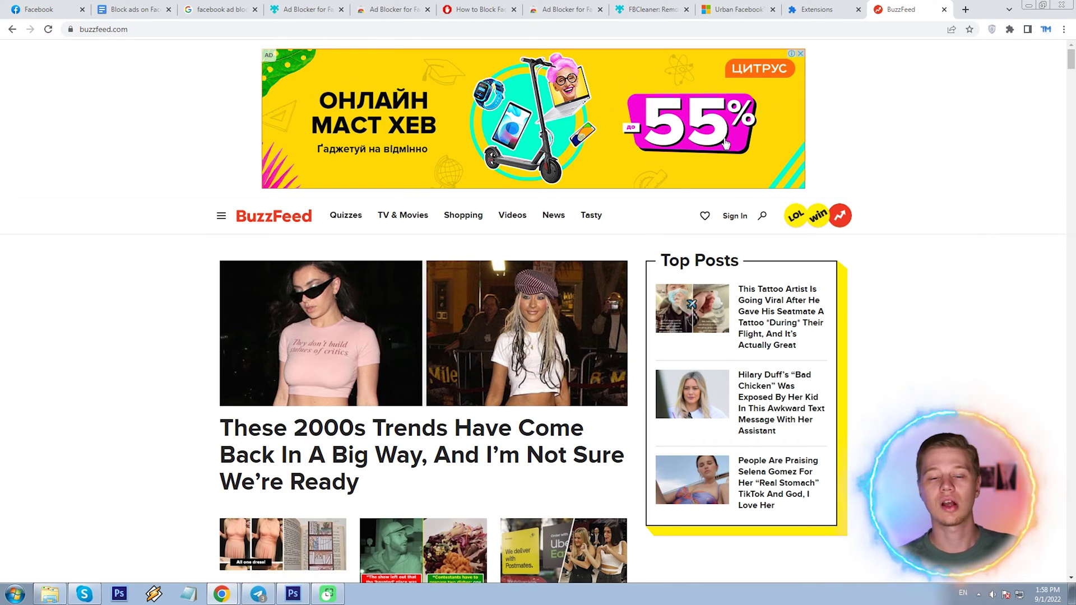
scroll(946, 155, down, 5)
scroll(946, 156, down, 4)
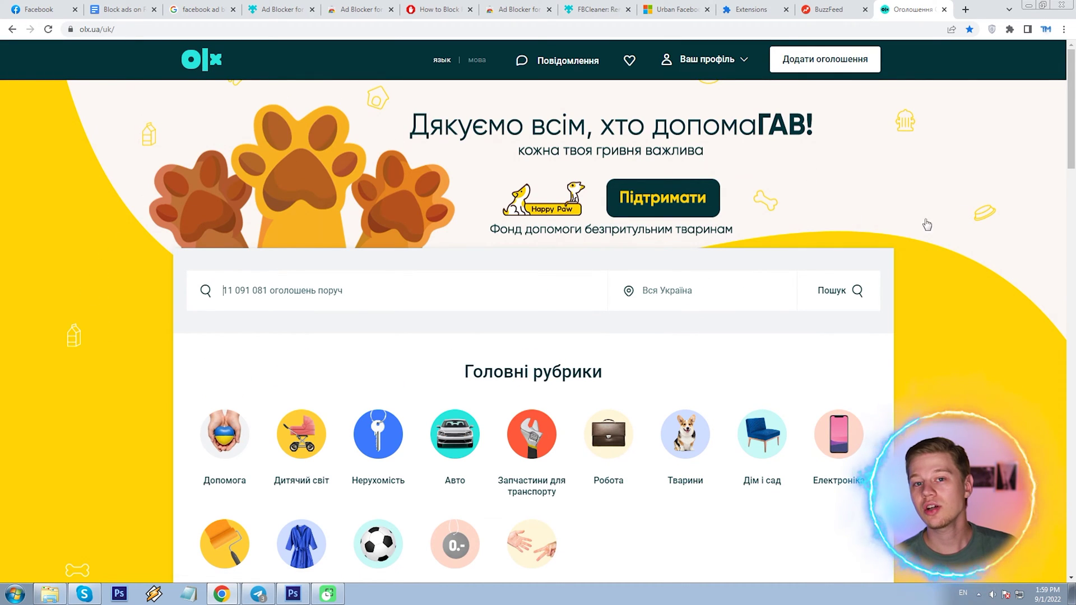
scroll(932, 235, down, 4)
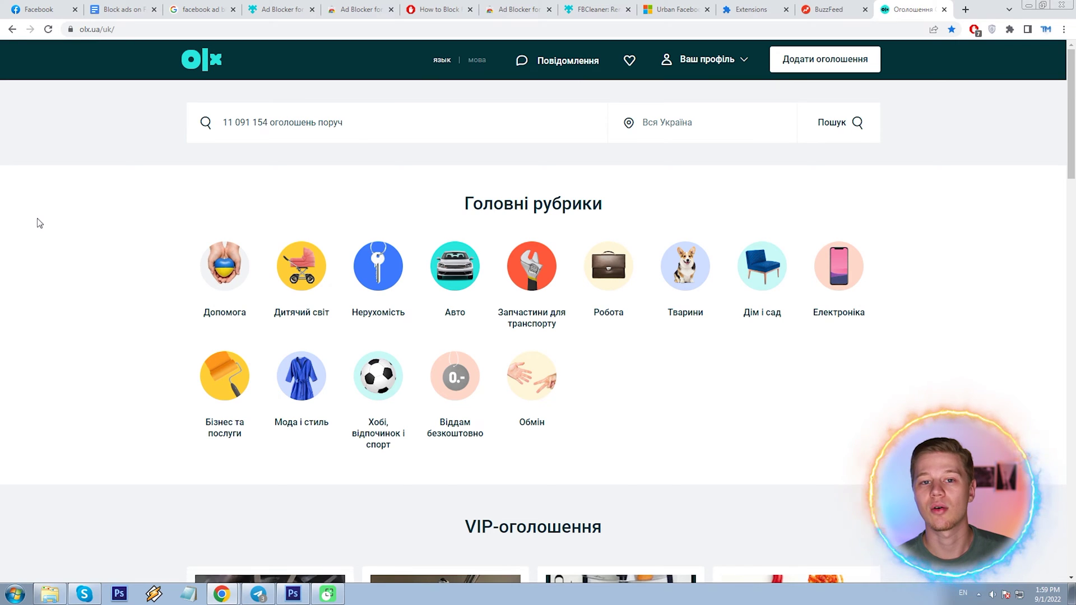
scroll(36, 221, down, 5)
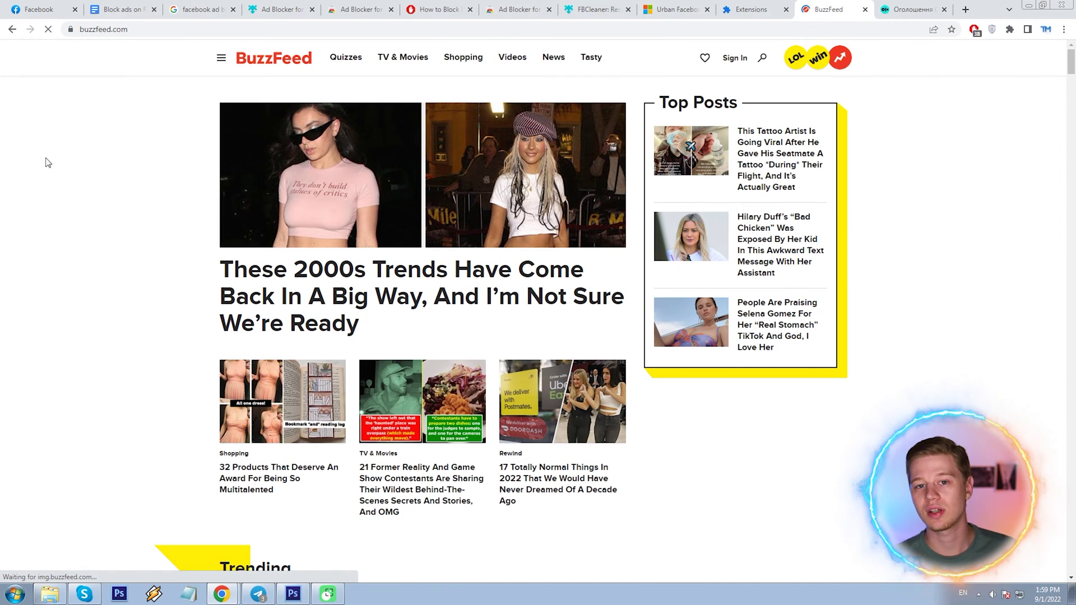
scroll(83, 155, down, 9)
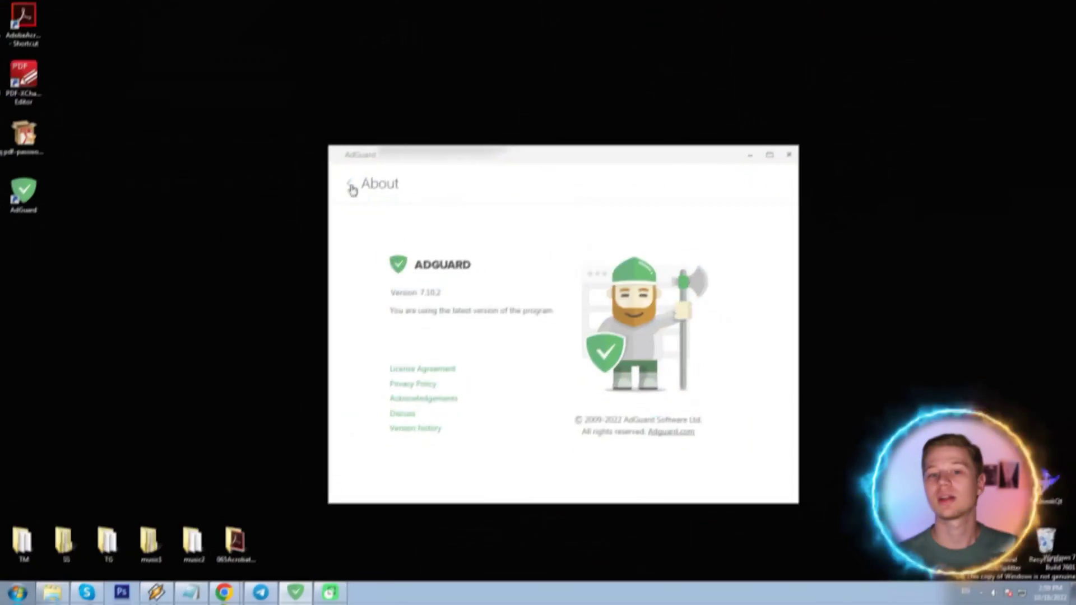
- Return to AdGuard's main screen, then switch to the Facebook feed in Chrome and scroll its Sponsored ads
click(348, 185)
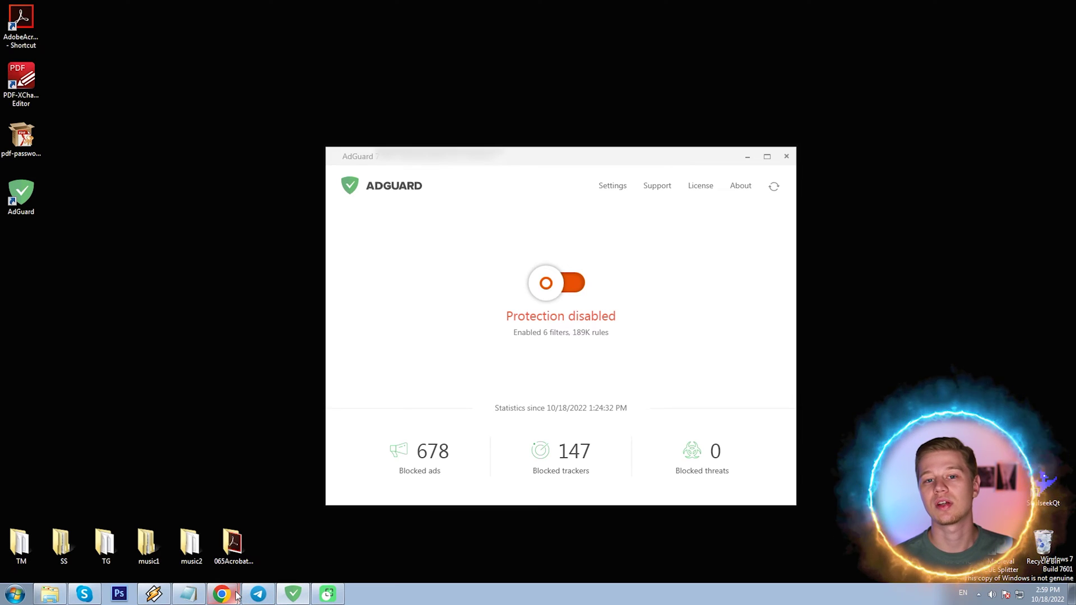
mouse_move(236, 596)
click(224, 547)
scroll(835, 257, down, 10)
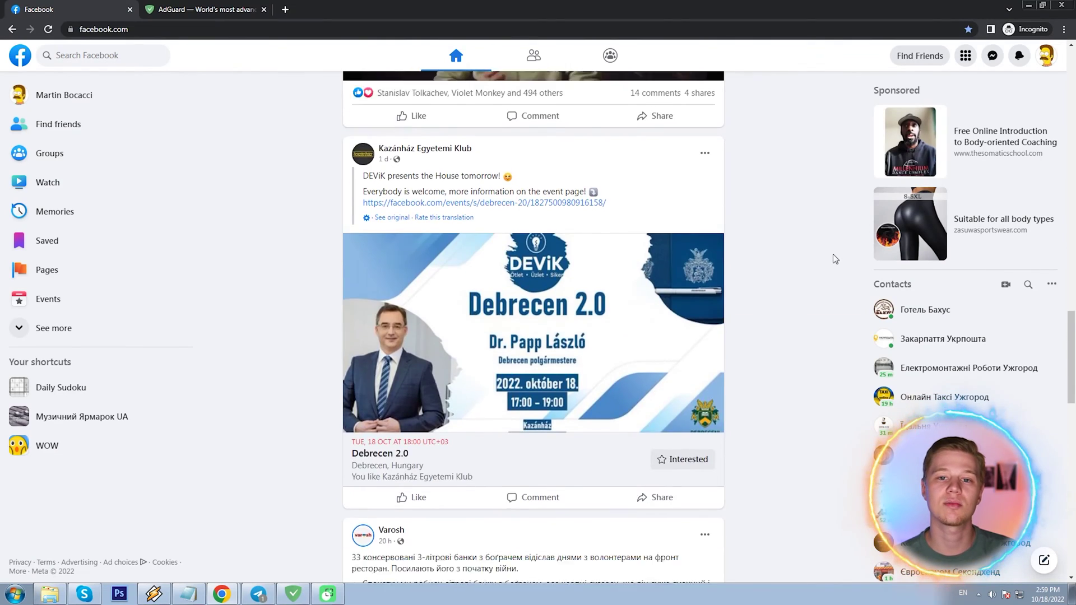
scroll(835, 258, down, 12)
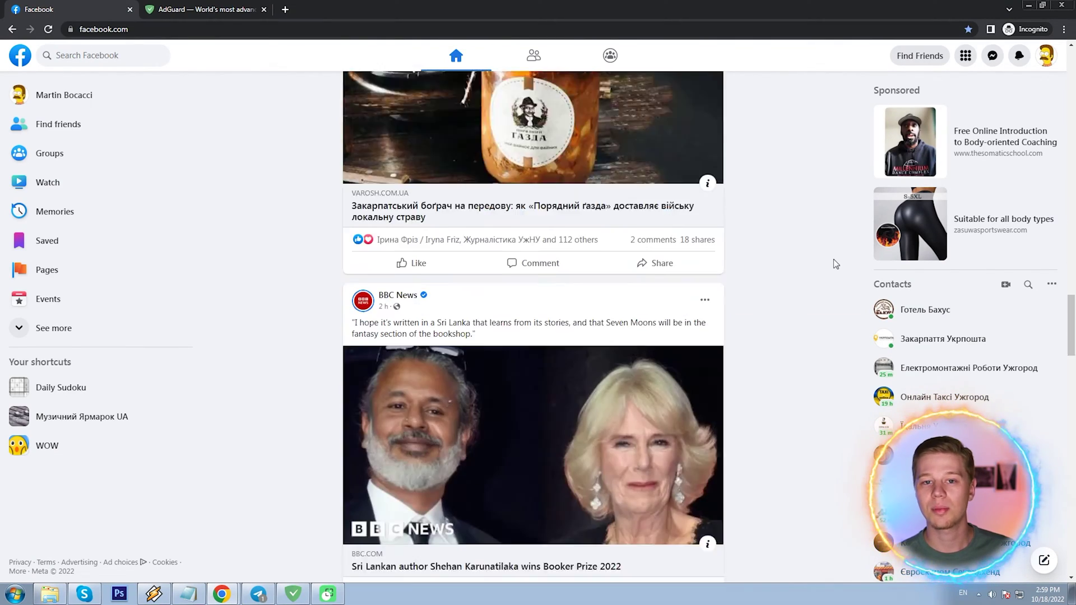
scroll(834, 260, down, 8)
scroll(833, 260, up, 4)
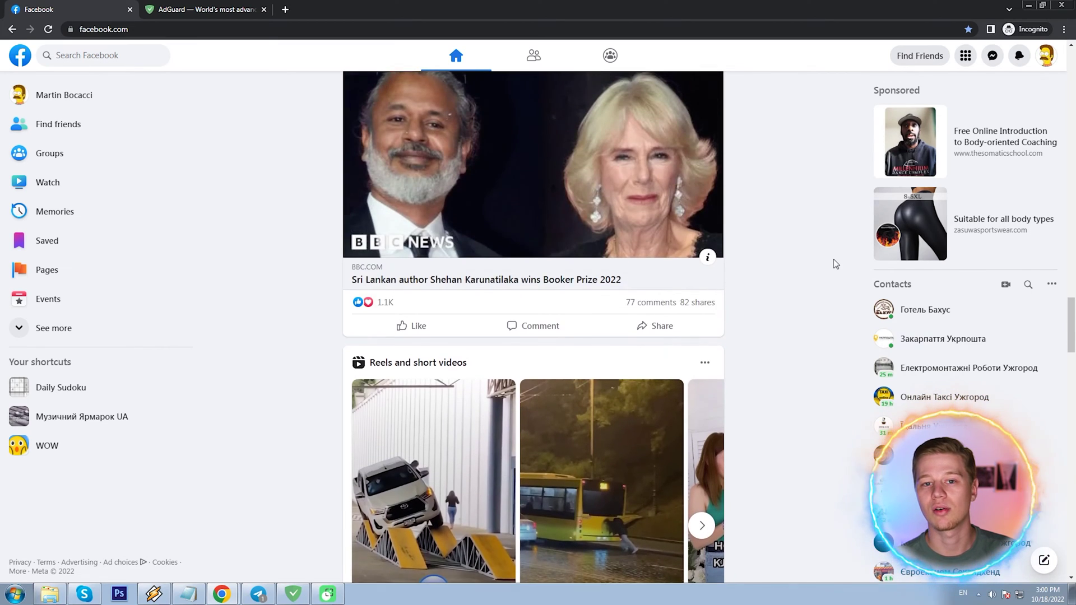
scroll(835, 264, up, 2)
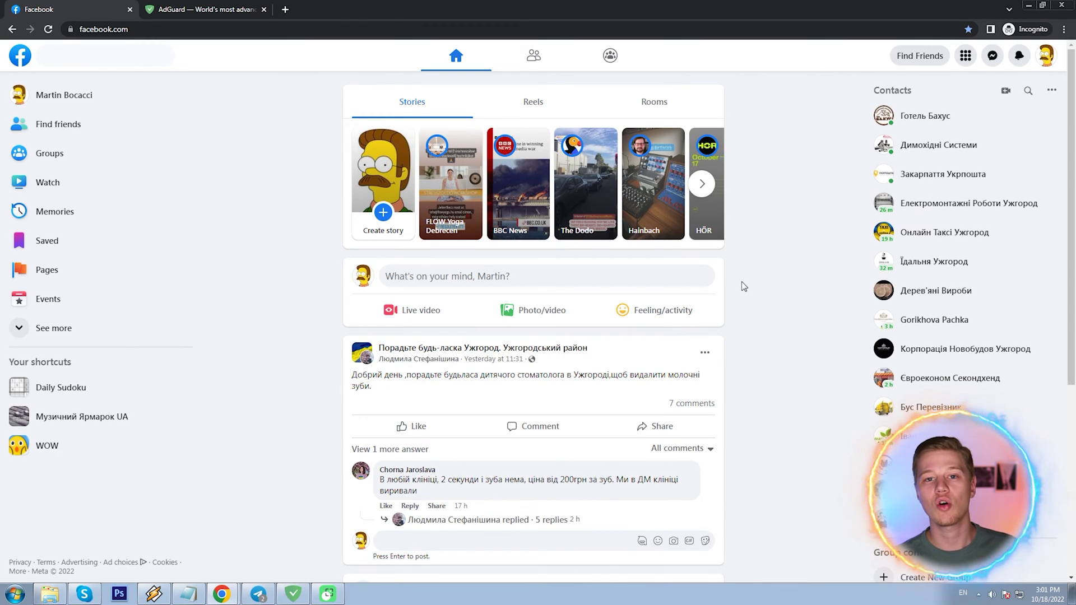
- Scroll down the reloaded Facebook feed, whose right column no longer shows Sponsored ads
scroll(754, 192, down, 20)
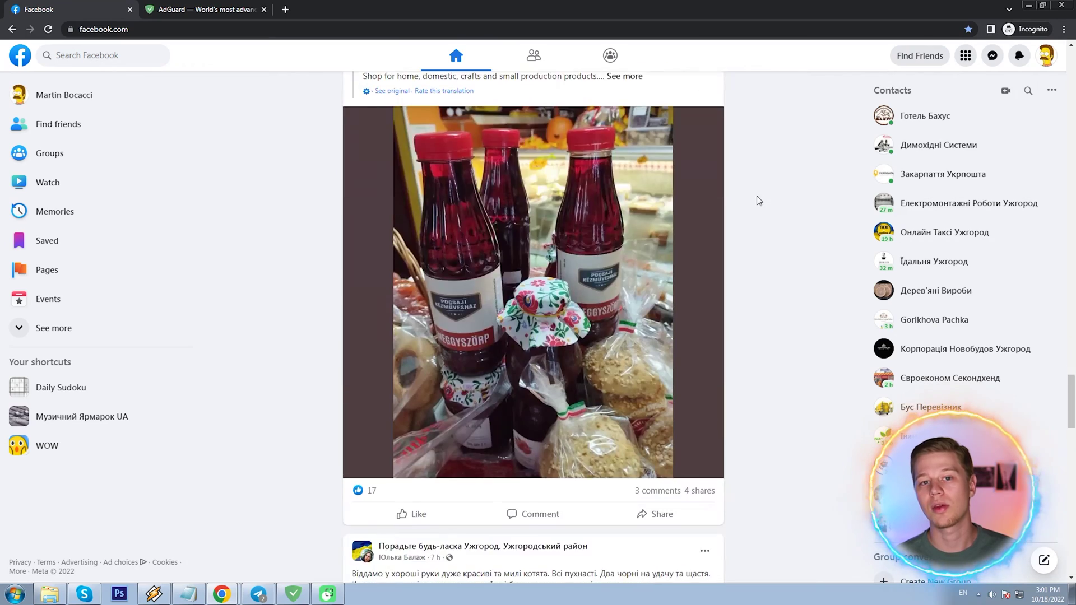
scroll(758, 202, down, 15)
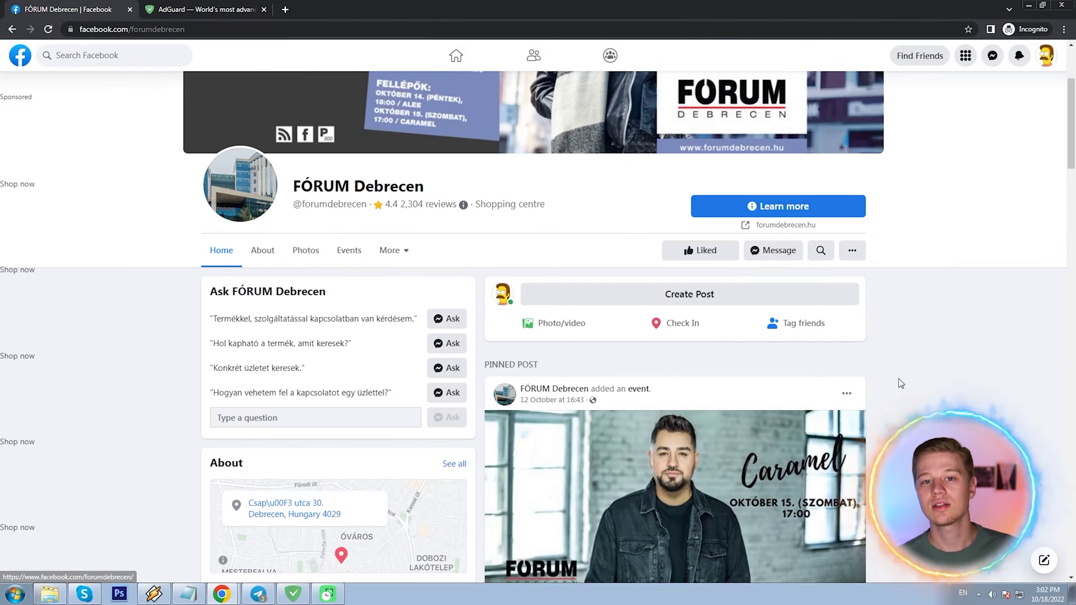
- Scroll the FÓRUM Debrecen page down past About to its Photos and Videos sections
scroll(935, 328, down, 10)
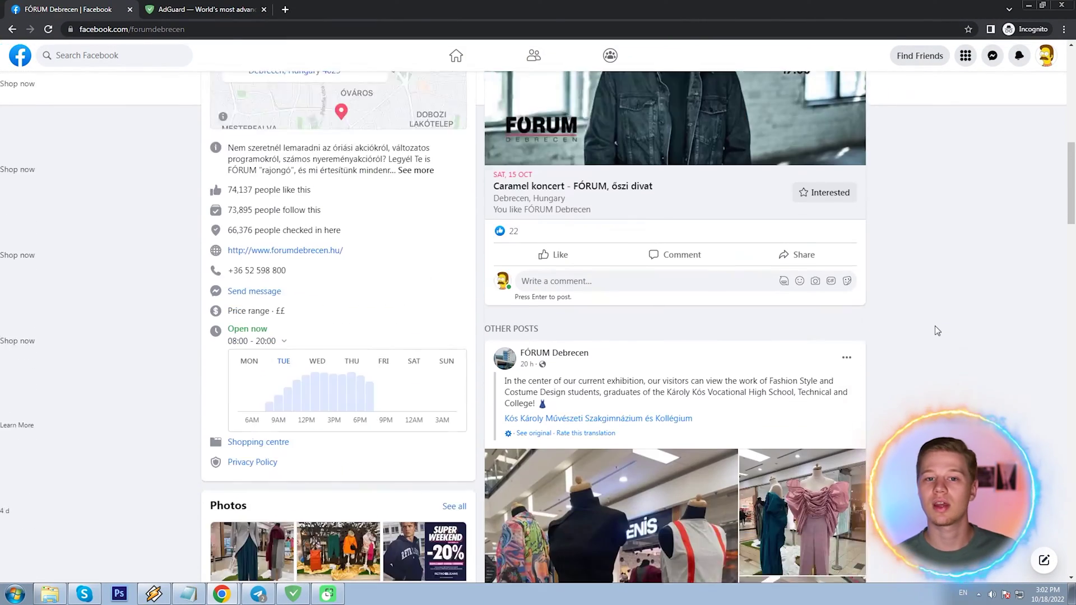
scroll(935, 333, down, 4)
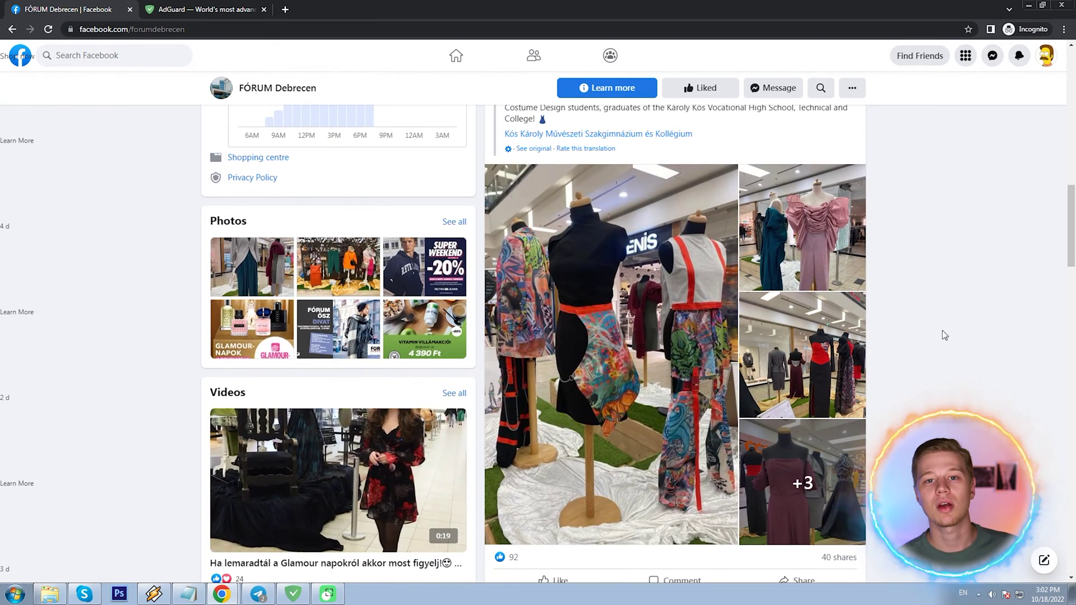
scroll(5, 226, down, 1)
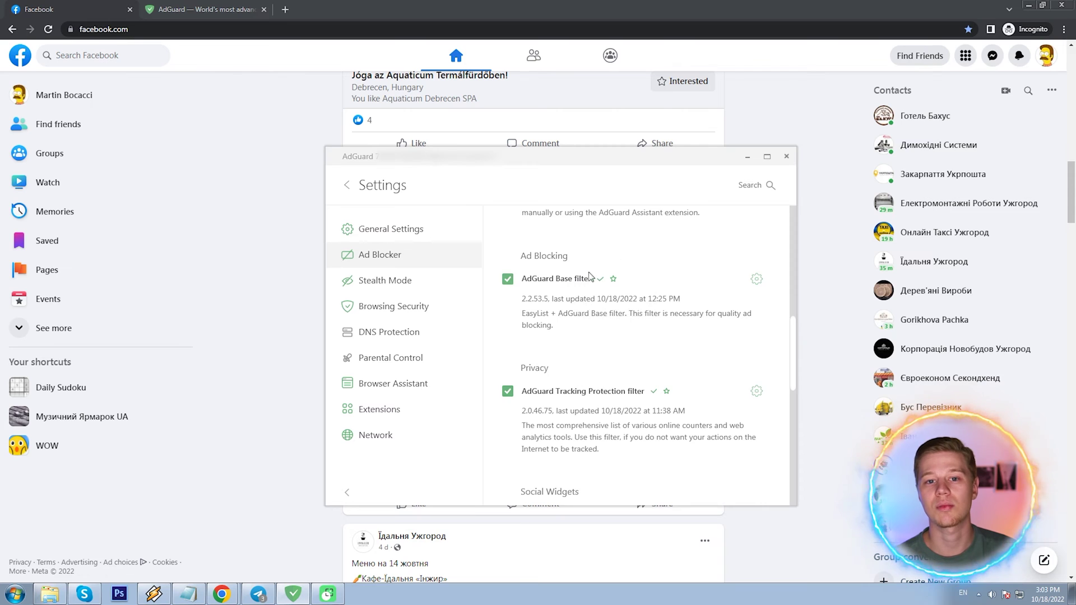
scroll(582, 297, down, 7)
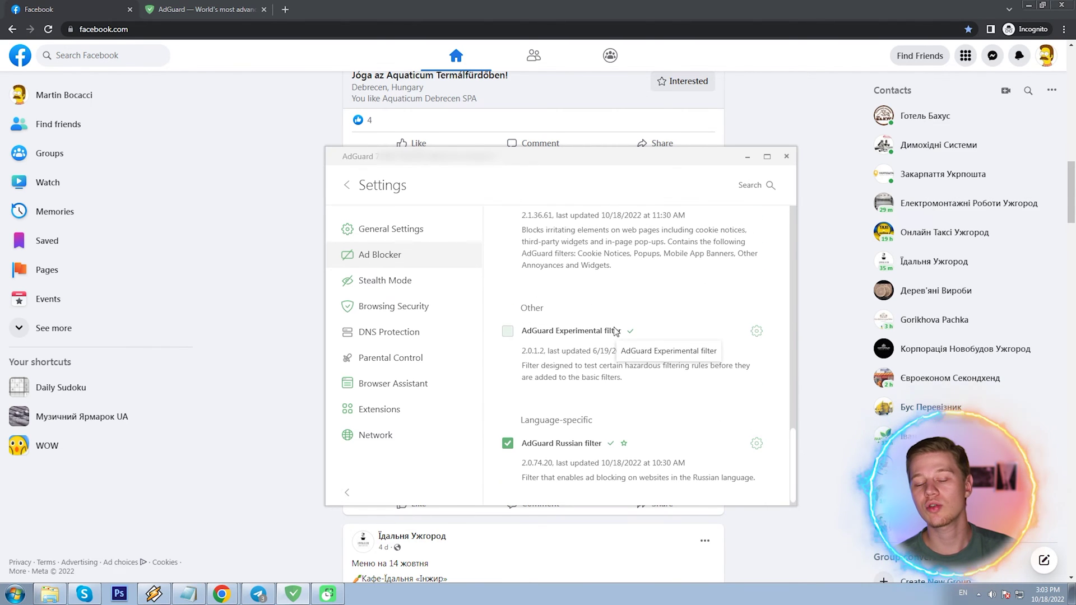
- Check AdGuard's Stealth Mode, Browsing Security and DNS Protection settings pages
click(388, 282)
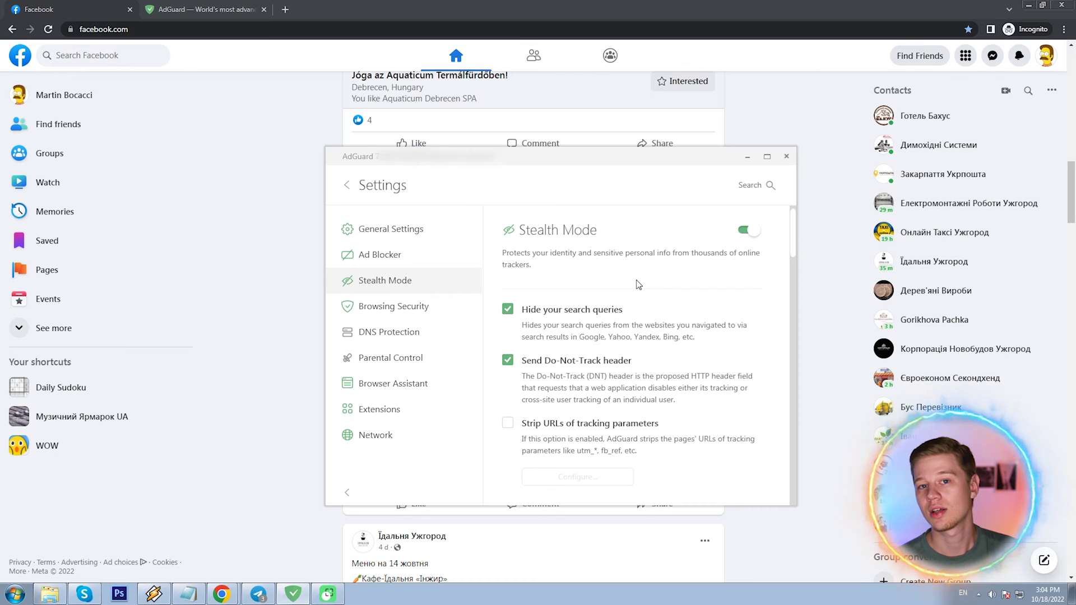
click(398, 310)
key(Down)
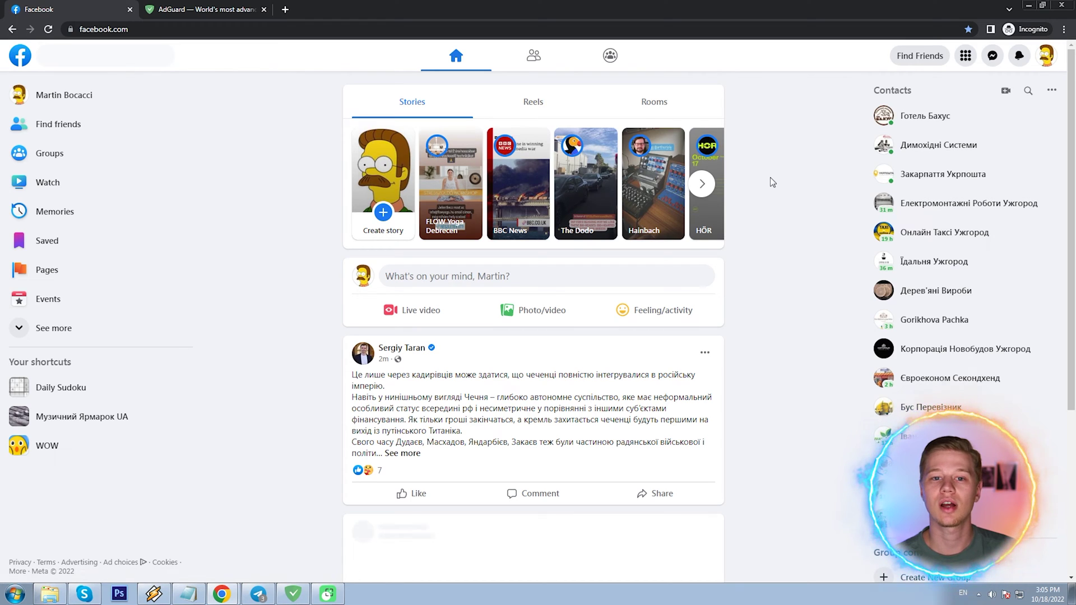
- Scroll through the reloaded Facebook news feed, checking posts for remaining ads
scroll(805, 266, down, 10)
scroll(805, 266, down, 15)
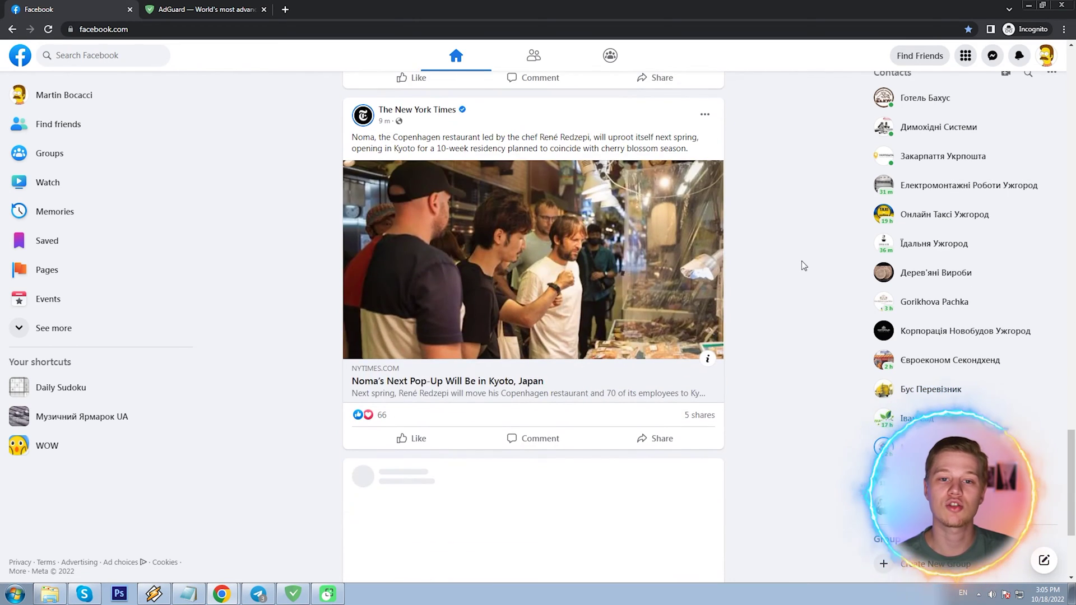
scroll(795, 276, down, 15)
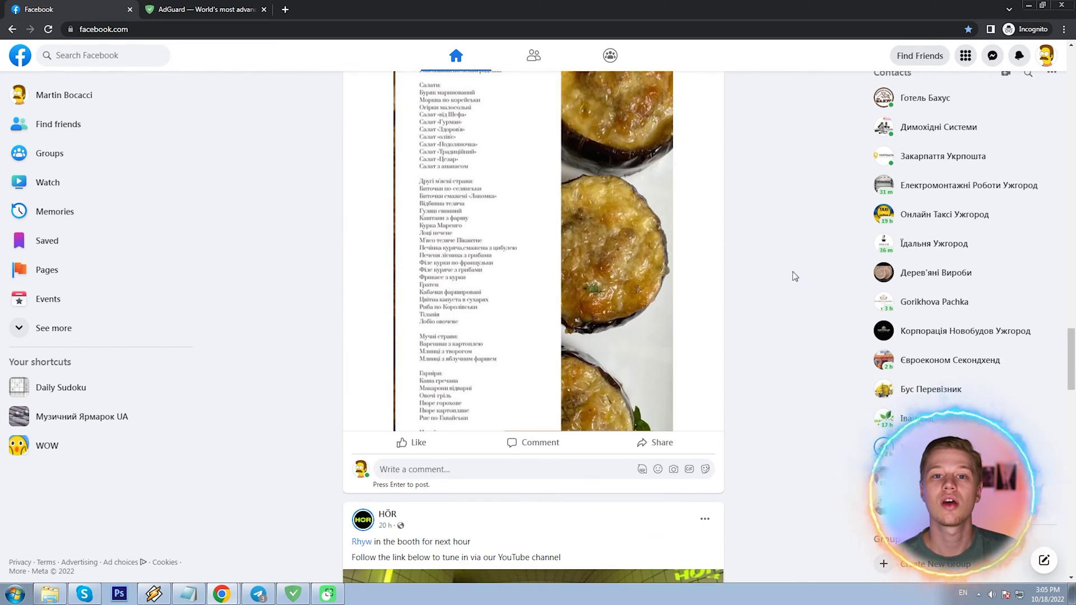
scroll(793, 278, down, 10)
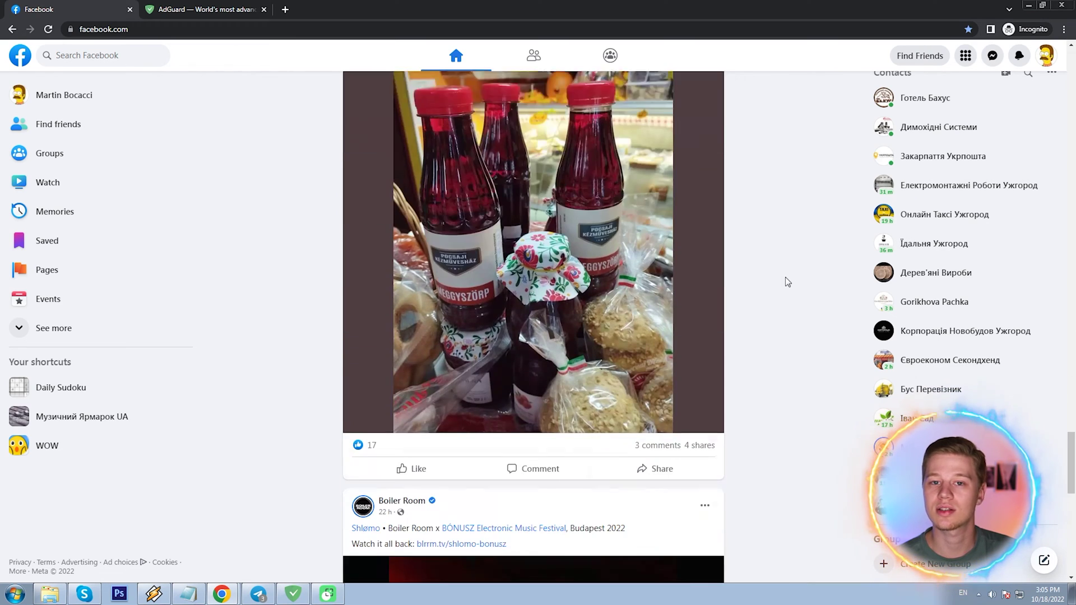
scroll(788, 285, down, 15)
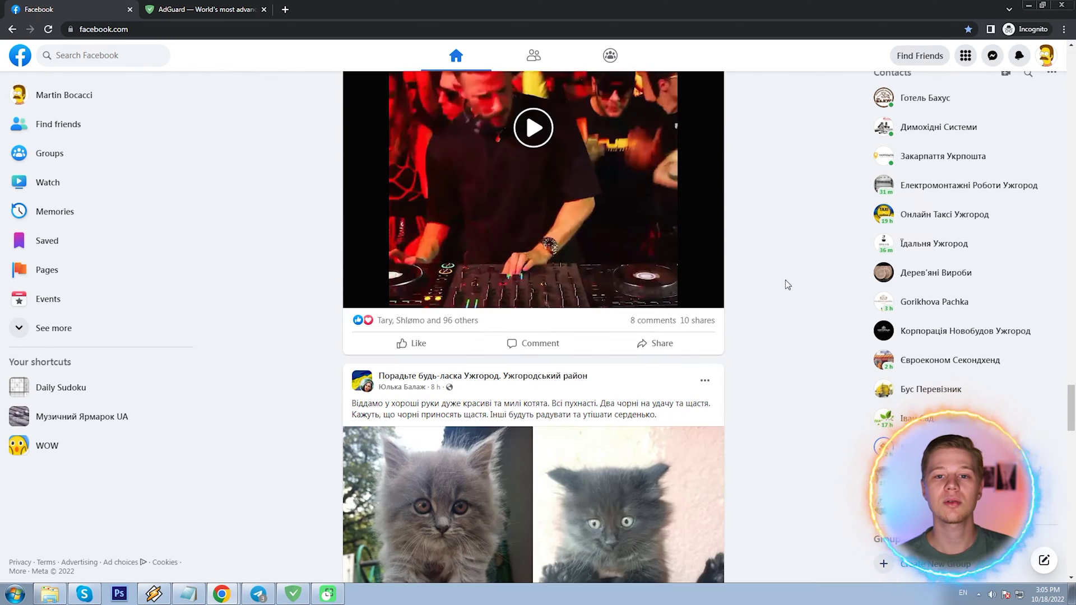
scroll(786, 284, down, 12)
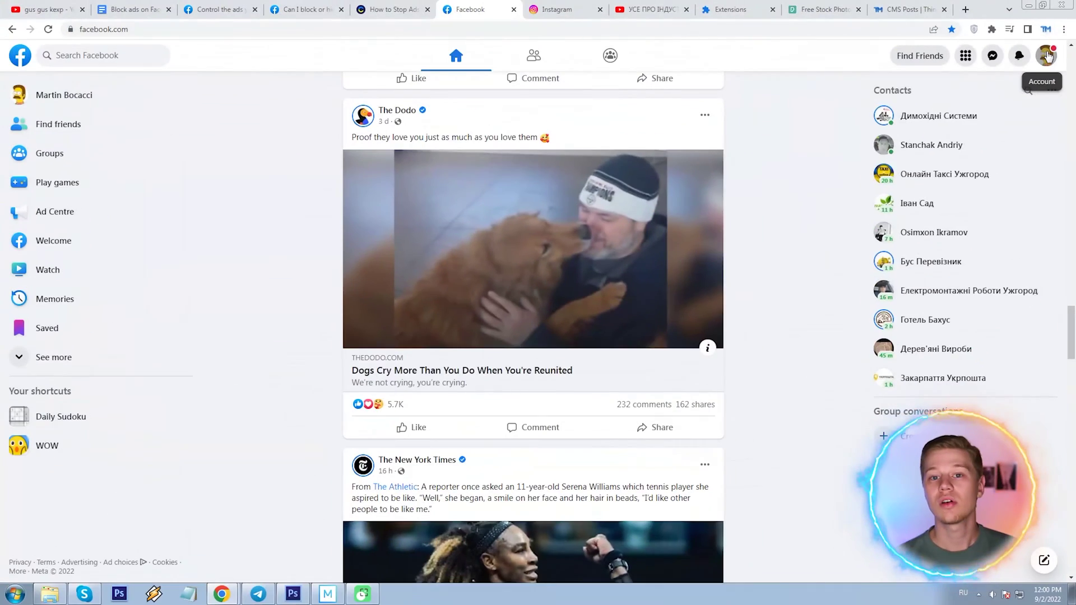
- Go to Facebook Settings through the account menu's Settings & privacy
click(1046, 55)
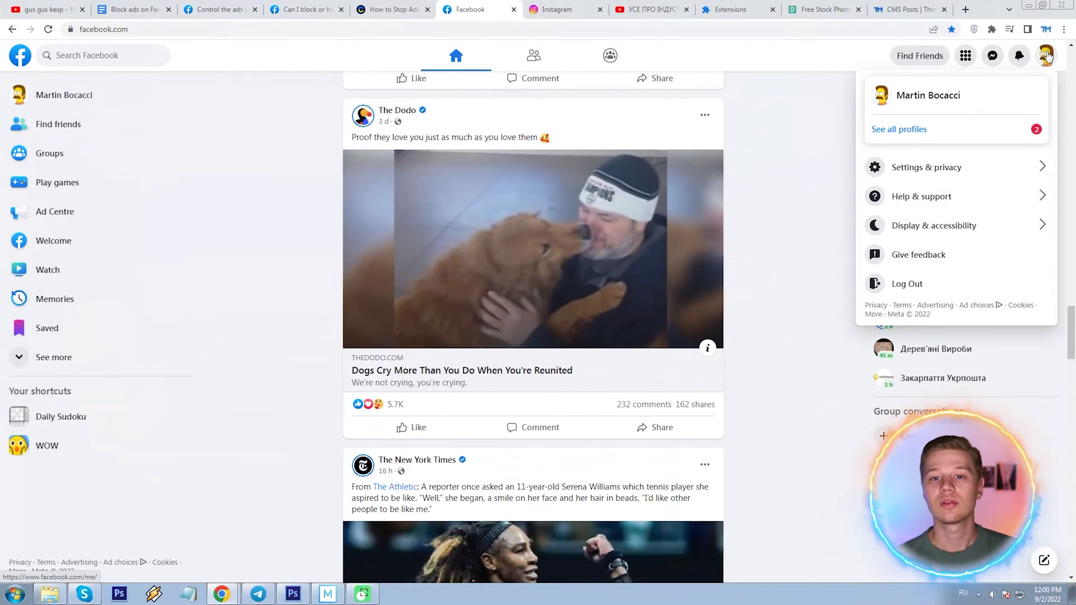
click(946, 172)
click(963, 127)
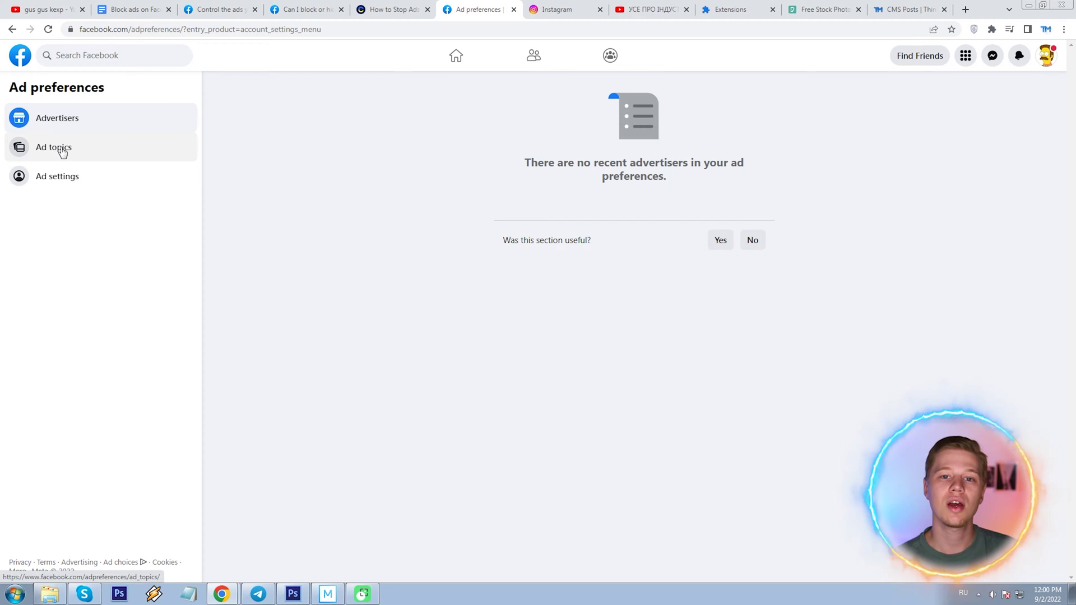
- Search ad topics for 'religion' and set Religion & Religious Beliefs to See less
click(70, 156)
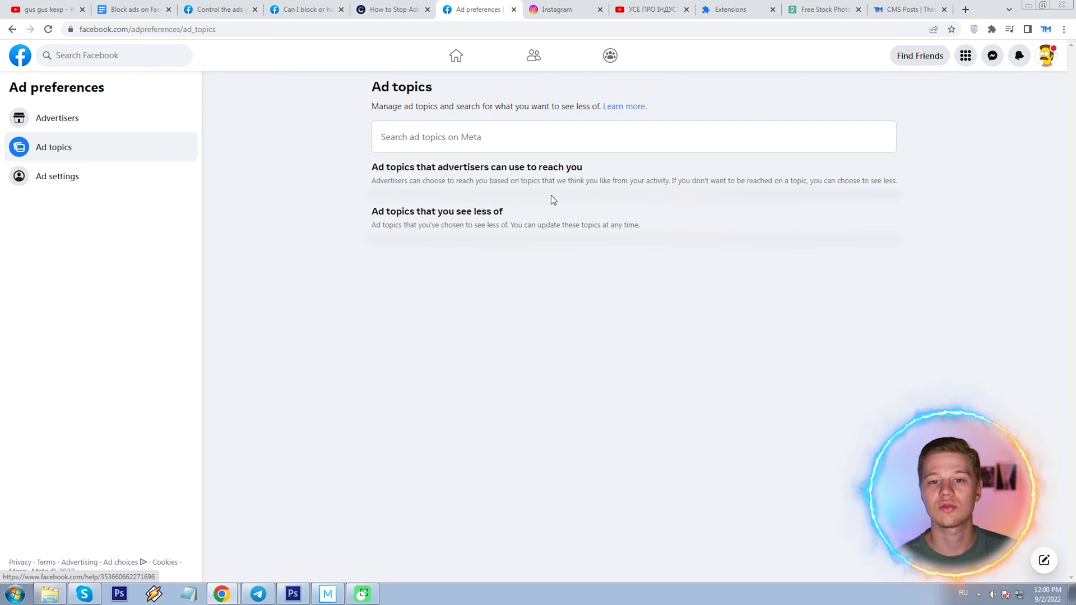
click(437, 138)
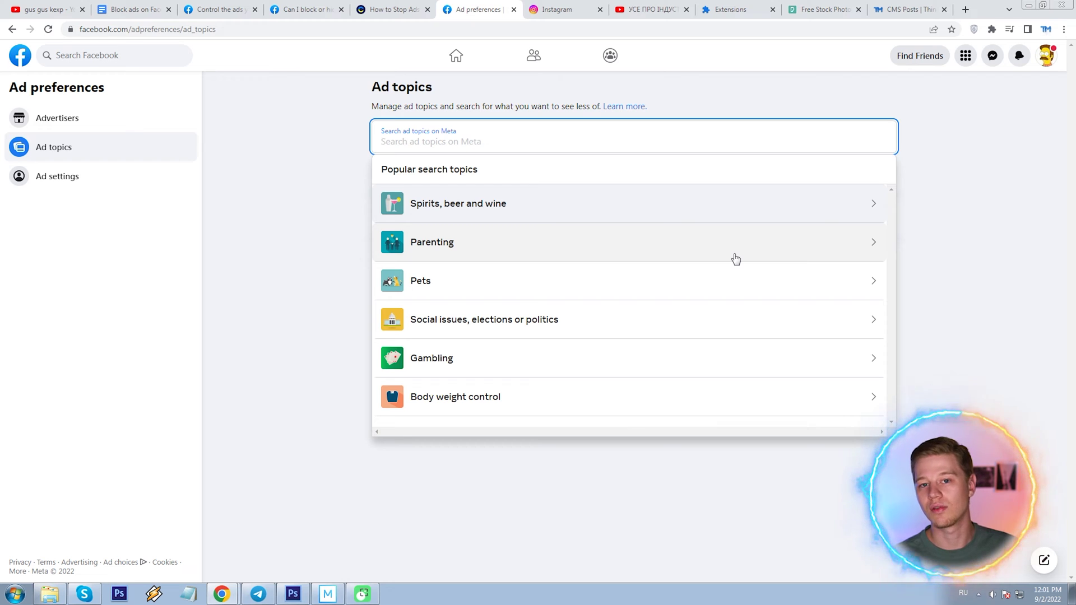
key(alt+shift)
click(422, 143)
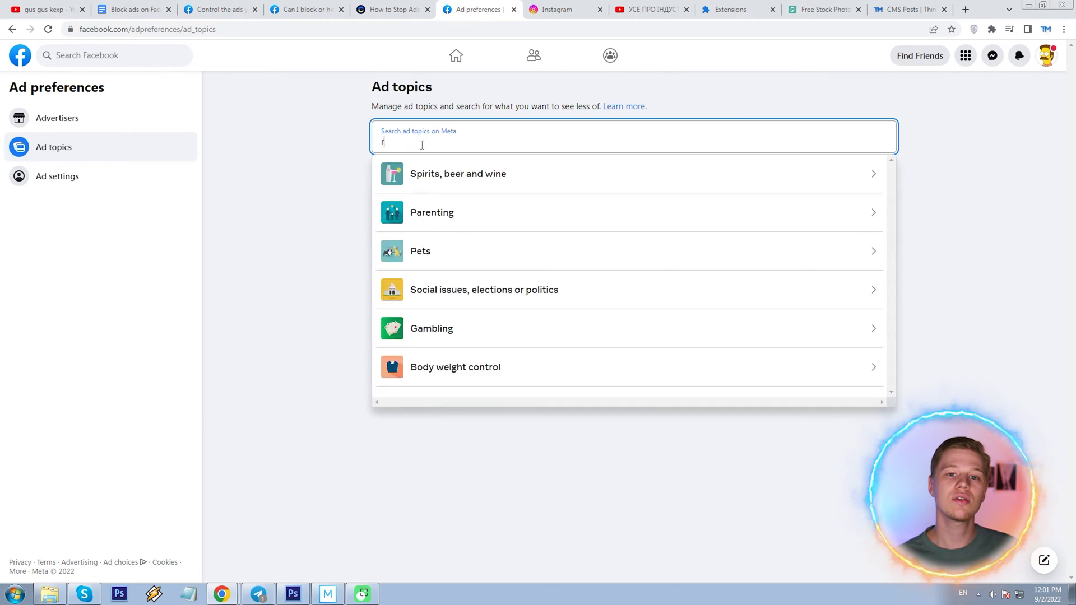
text(religion)
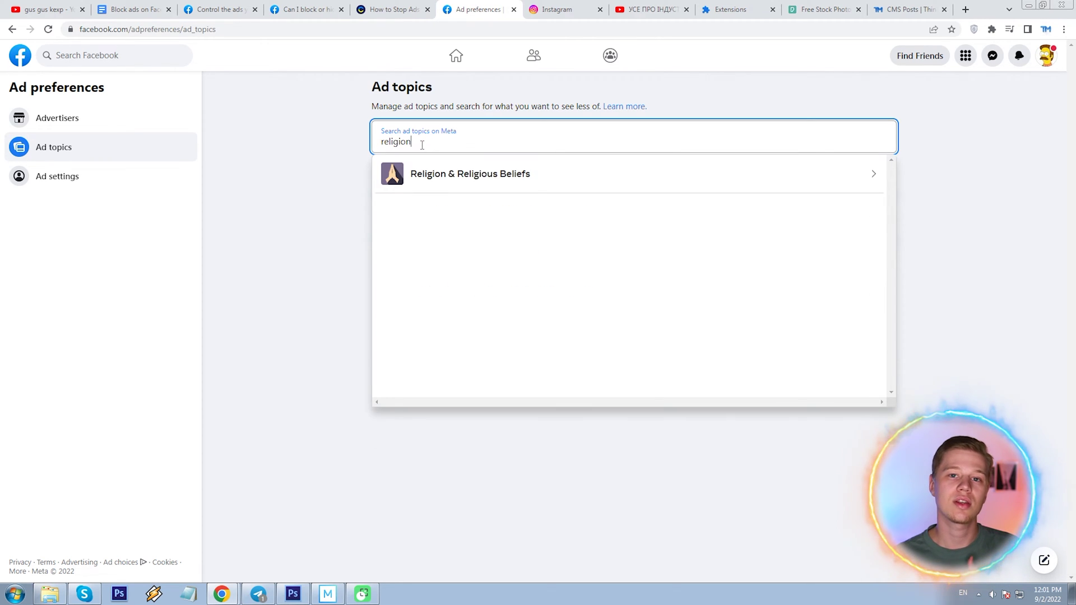
click(448, 175)
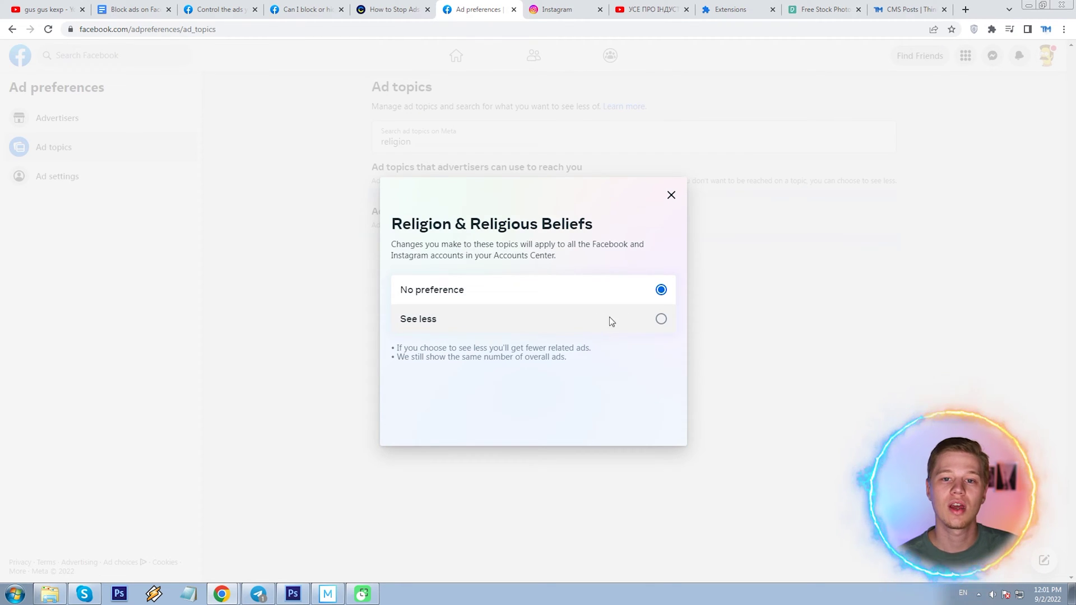
click(662, 319)
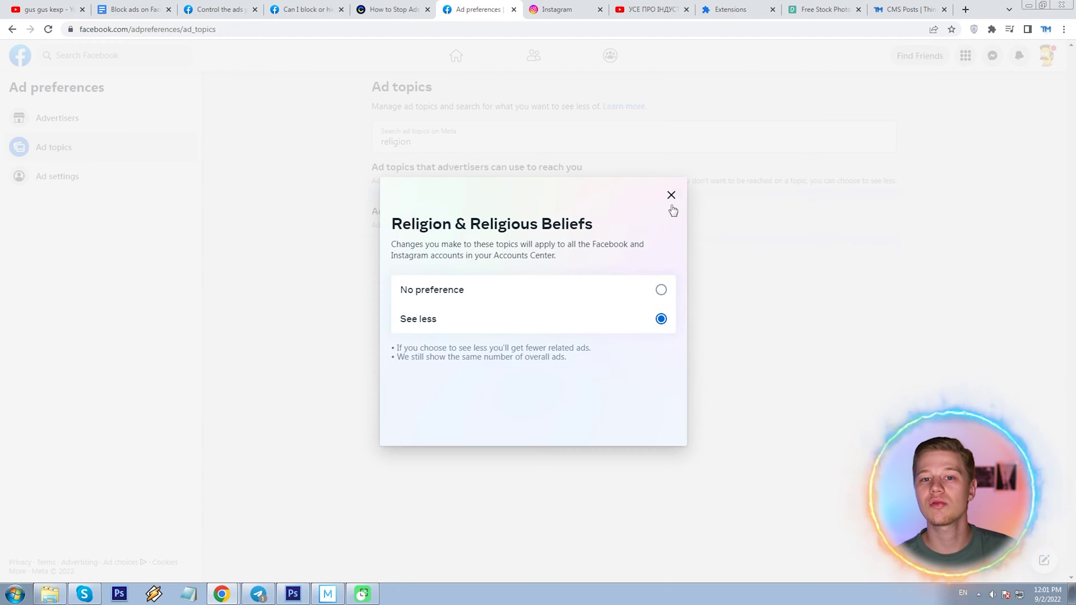
click(671, 195)
- Open the Ad settings section of Facebook's ad preferences
click(67, 183)
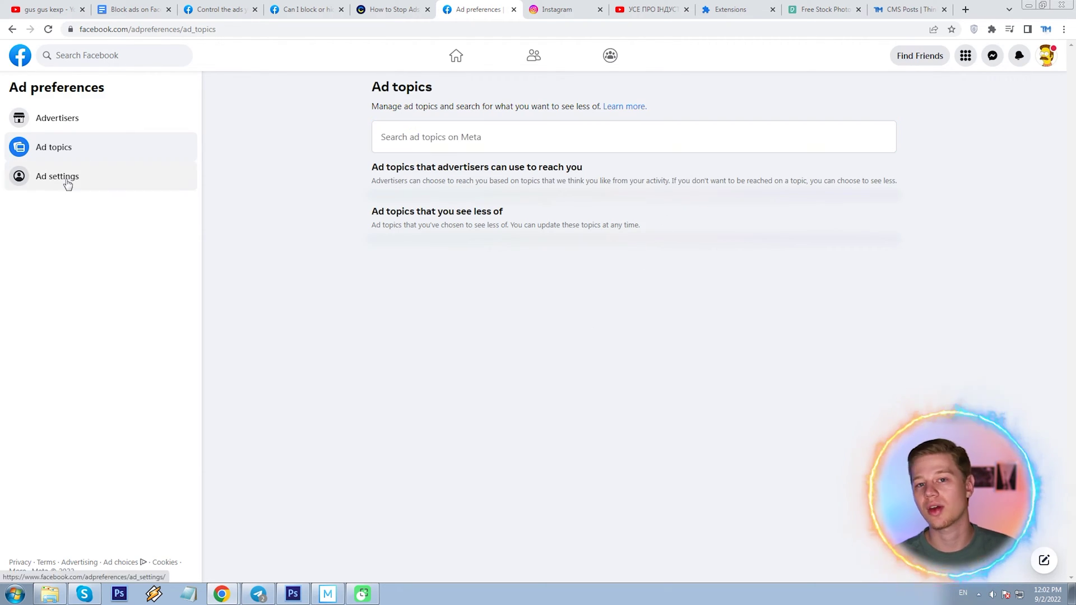
click(68, 182)
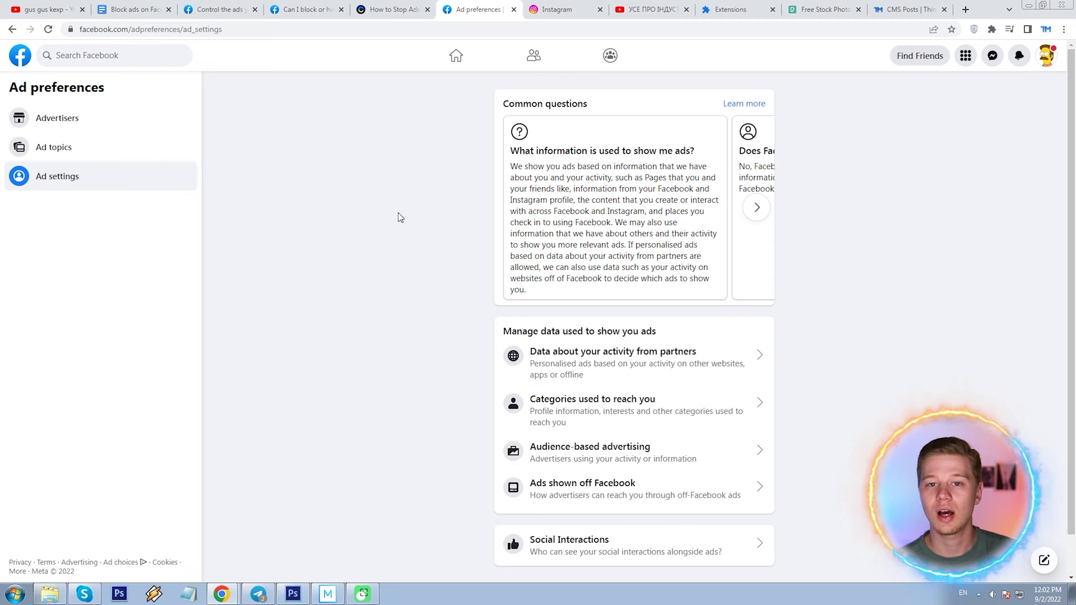
scroll(392, 240, down, 1)
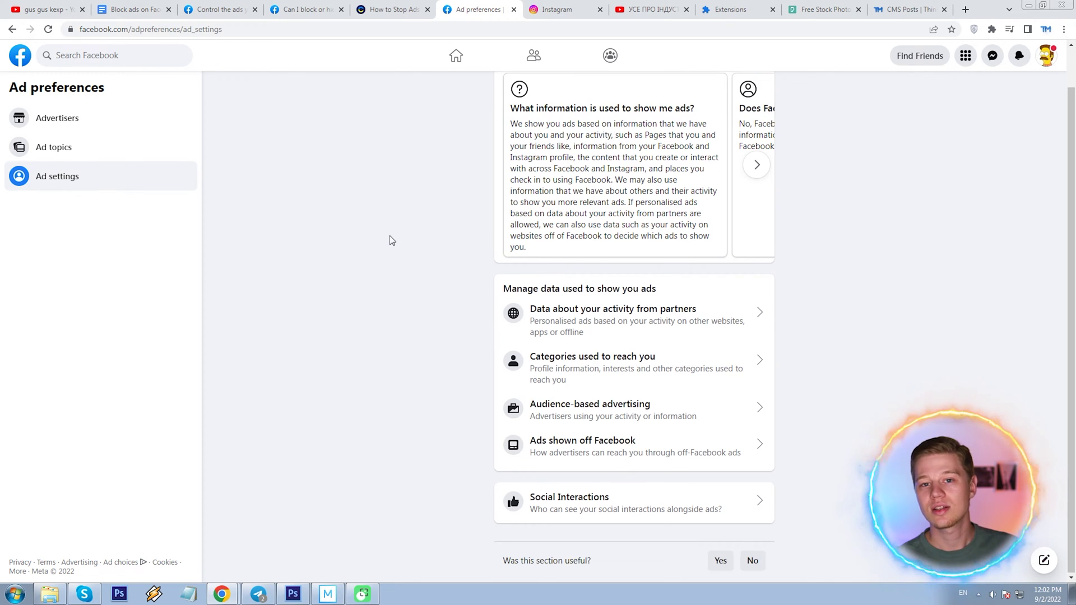
- Switch on Use data from partners, then view Categories used to reach you
click(591, 324)
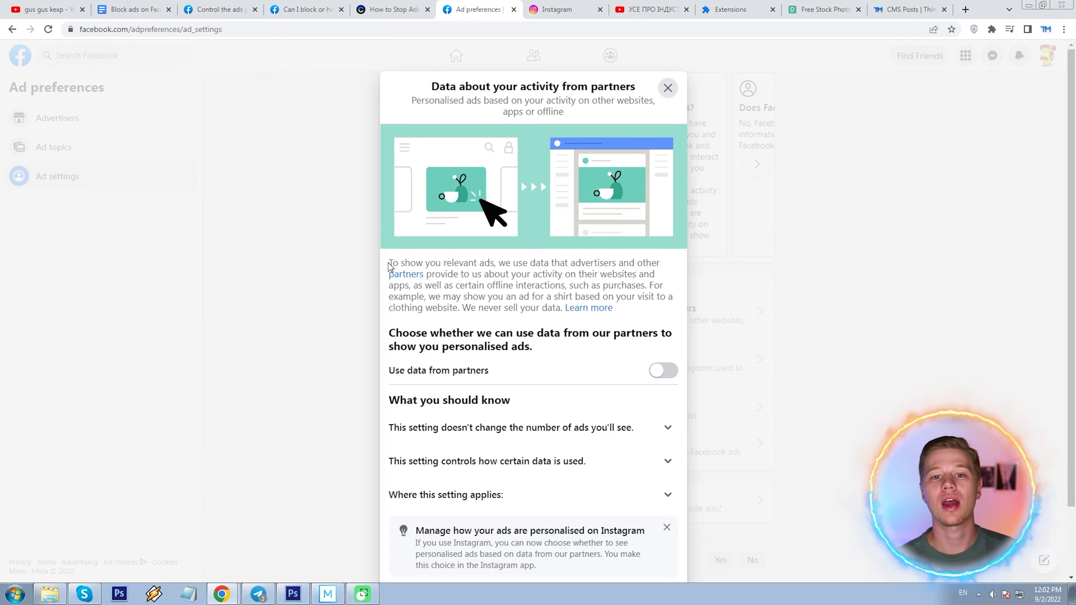
drag(390, 264, 649, 284)
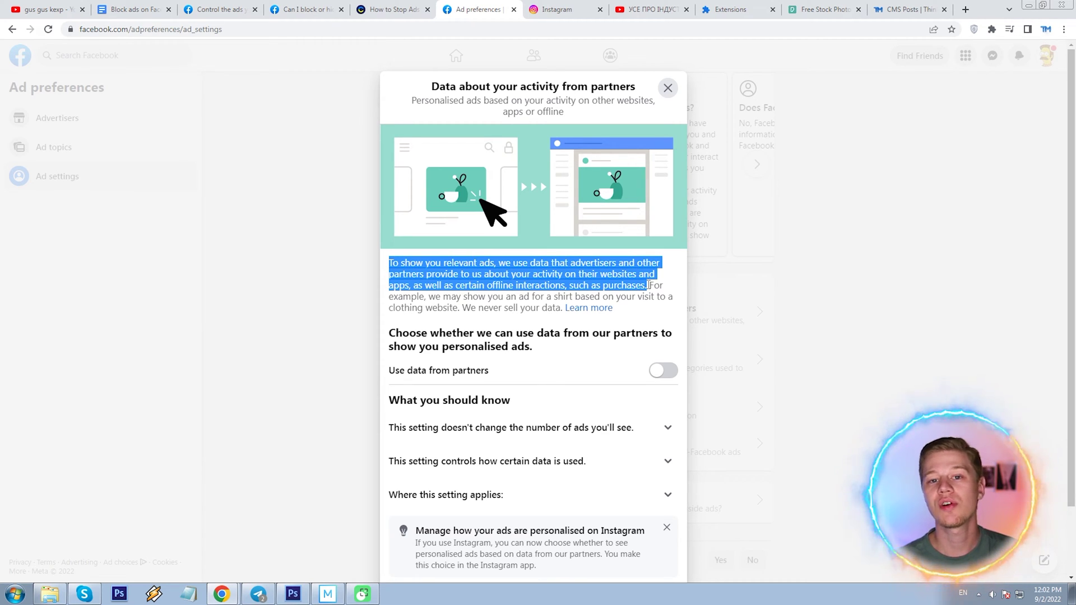
drag(649, 284, 556, 307)
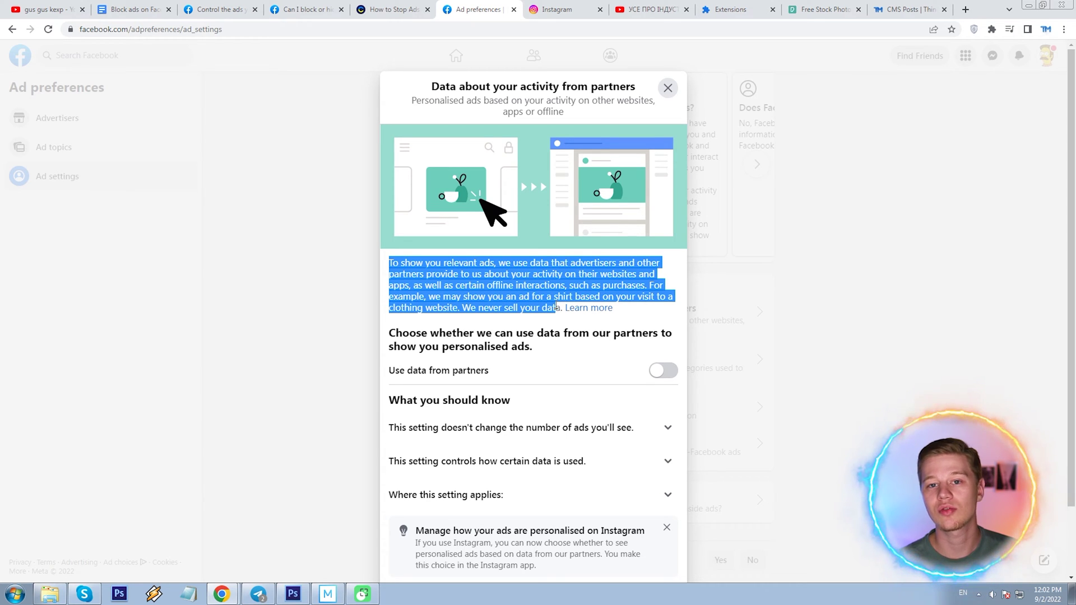
click(519, 321)
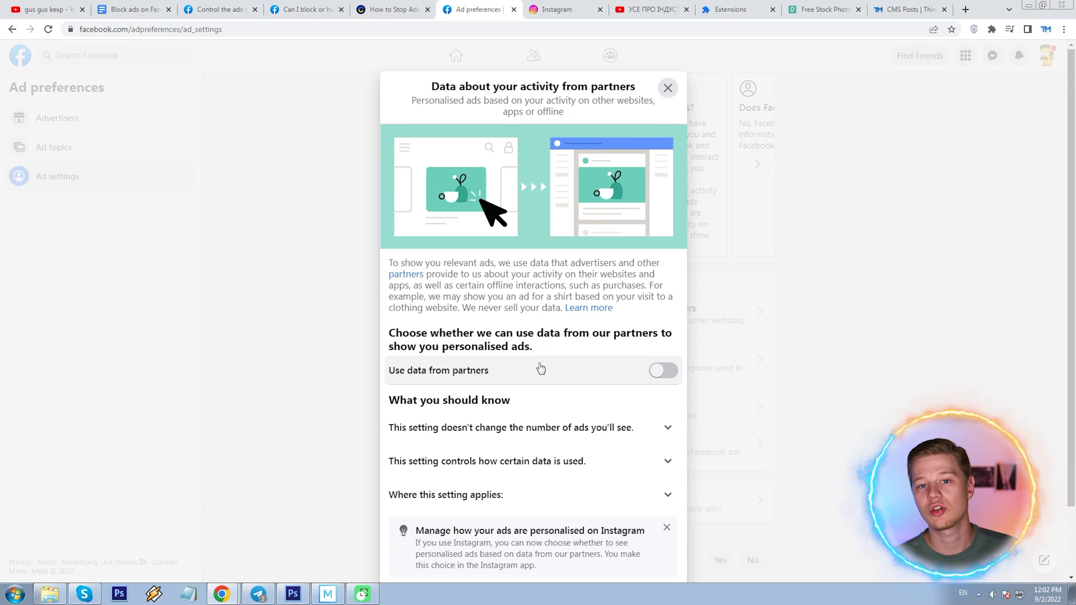
click(668, 374)
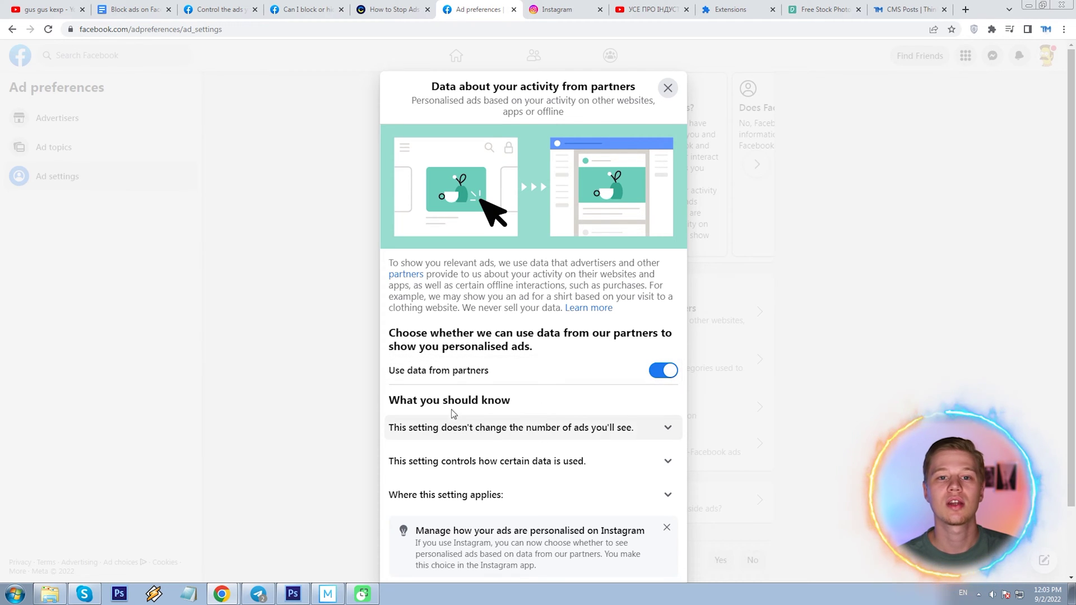
key(Escape)
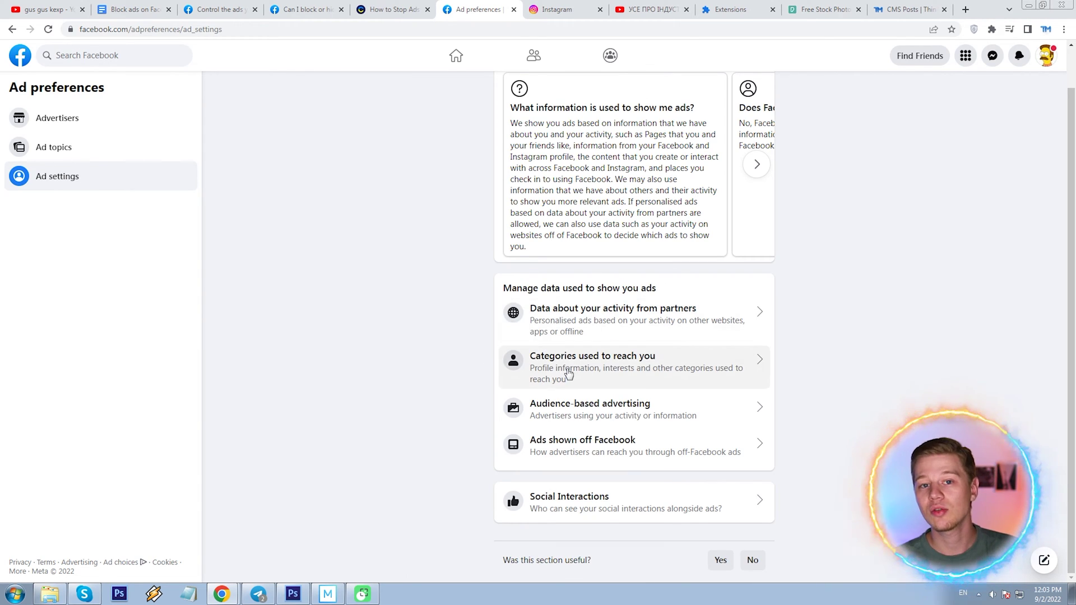
click(568, 374)
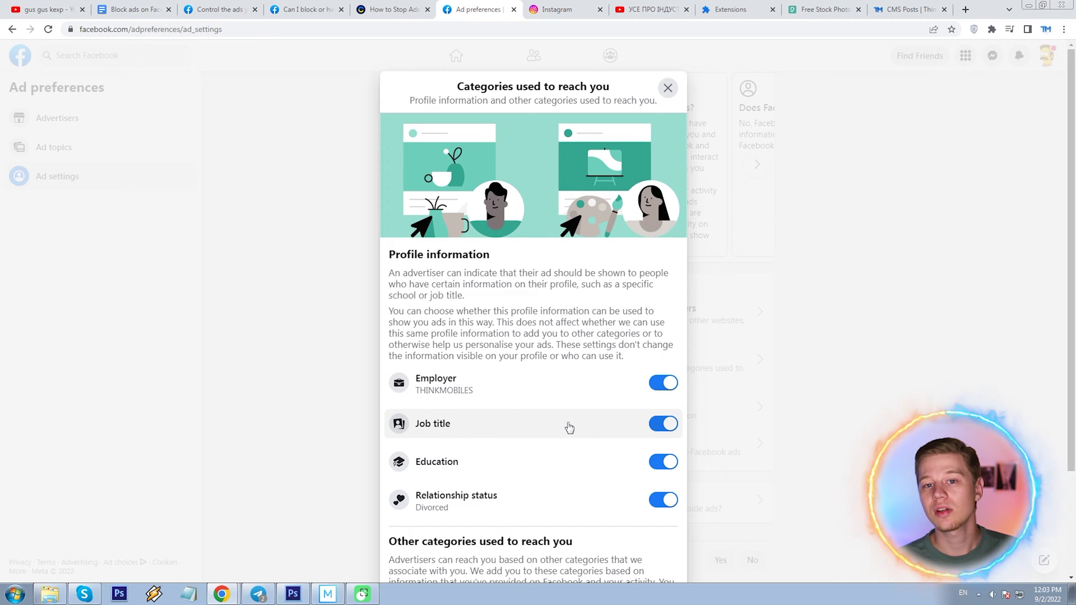
- Close the categories details and check Audience-based advertising, which lists no advertisers
key(Escape)
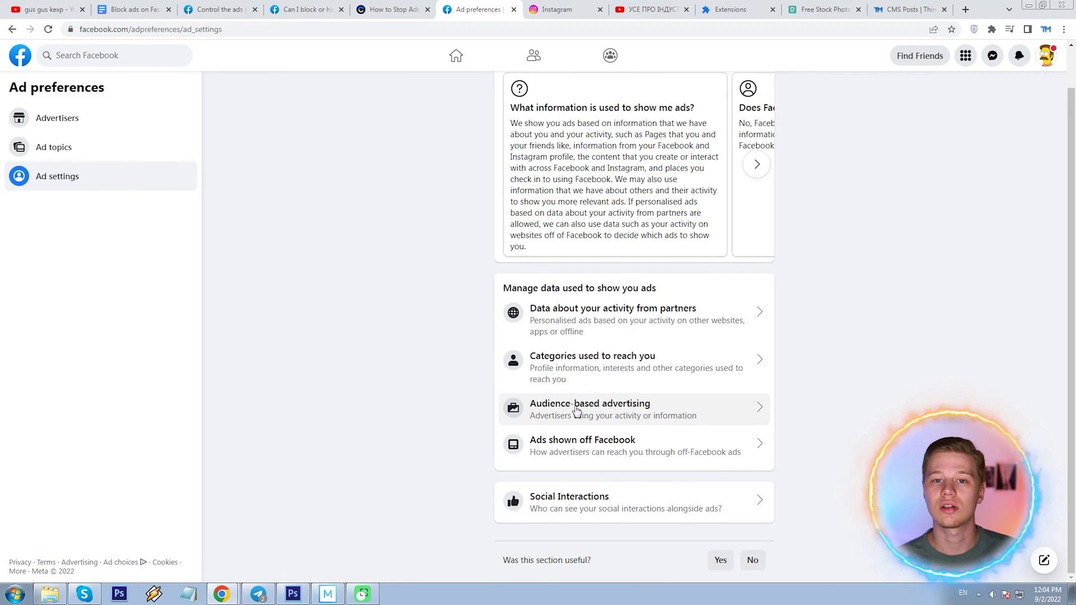
click(577, 412)
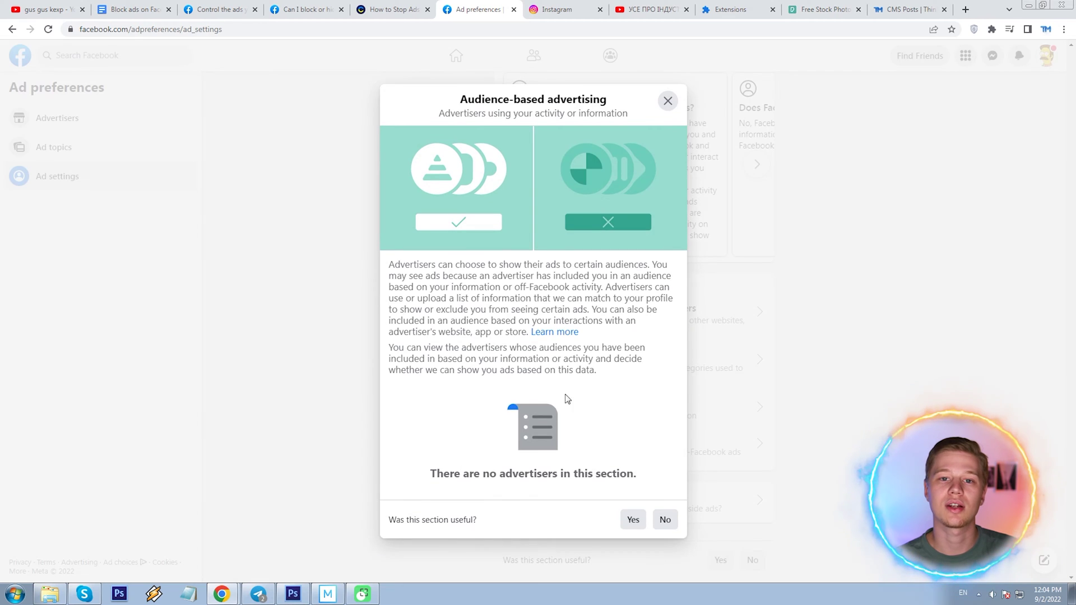
key(Escape)
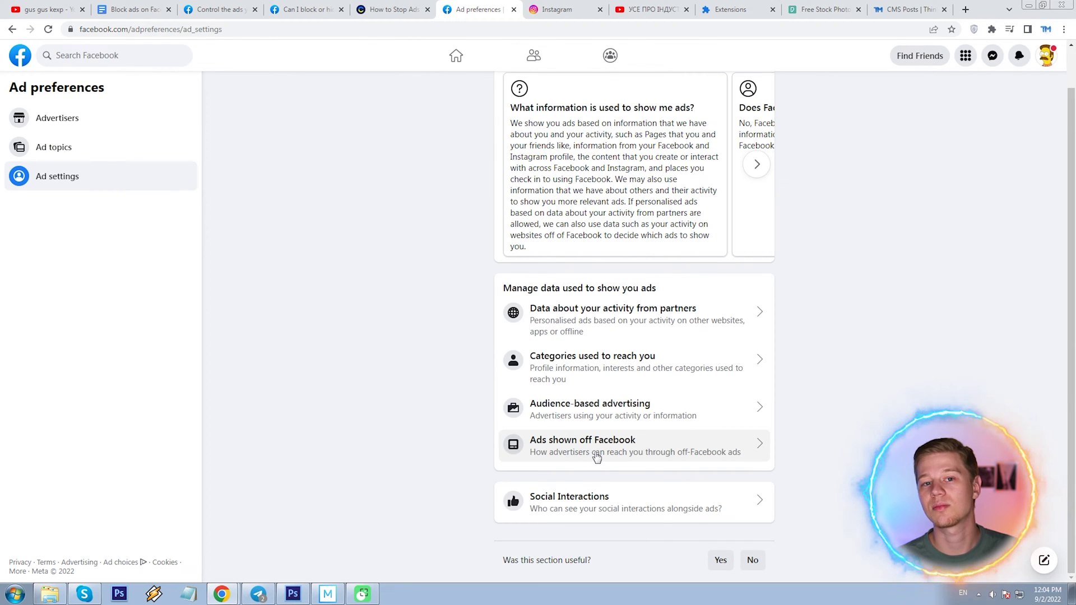
- Review the Ads shown off Facebook setting and its explanation, leaving it Allowed
click(597, 457)
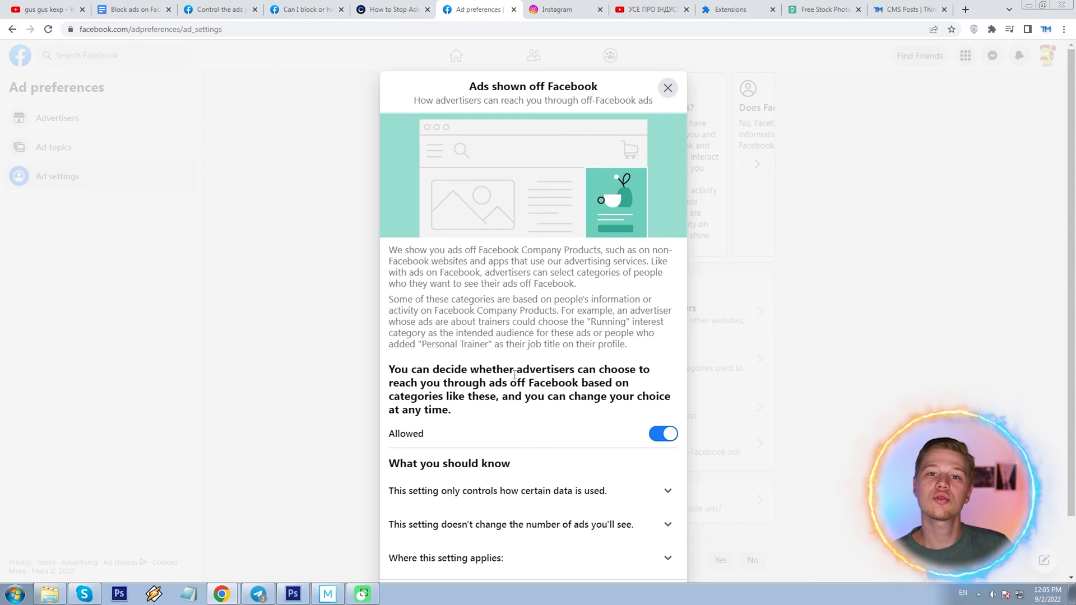
scroll(515, 374, down, 1)
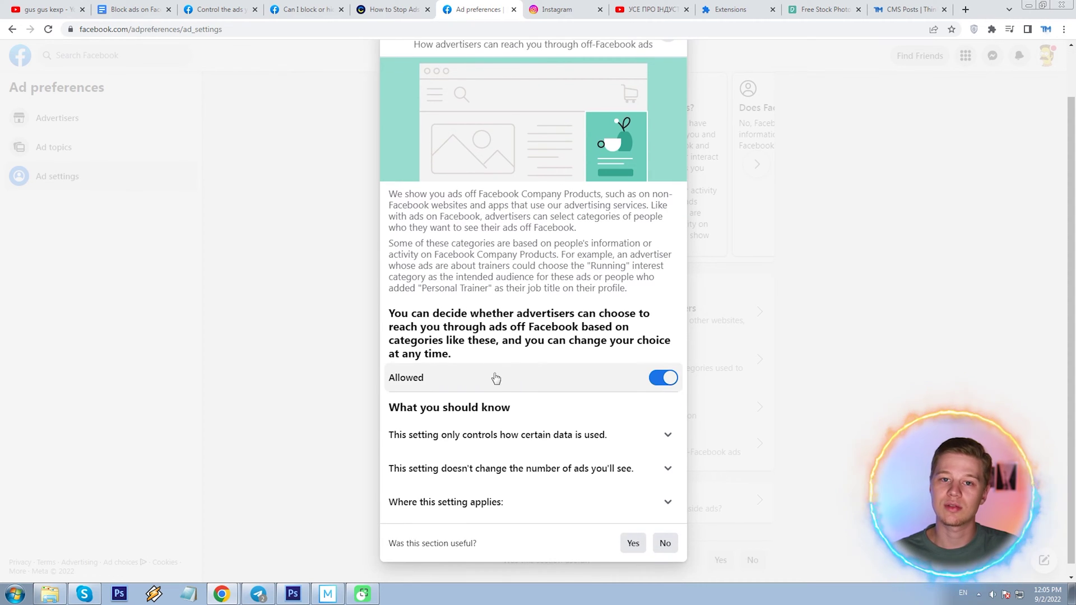
click(476, 434)
scroll(476, 359, down, 2)
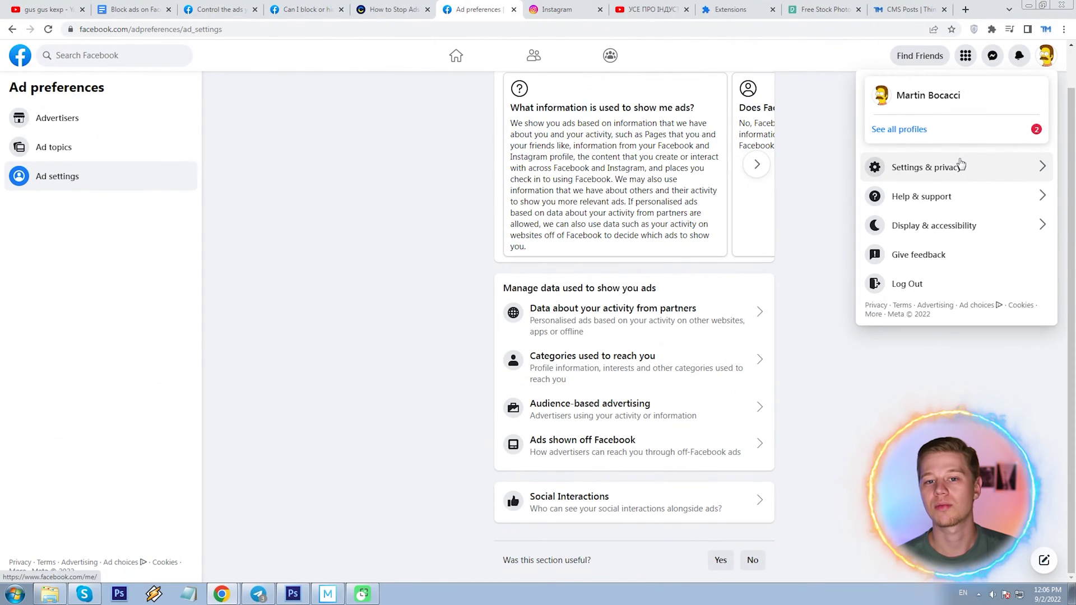
- Check the Favourites list under Settings & privacy > Feed preferences, then scroll the home feed
click(959, 163)
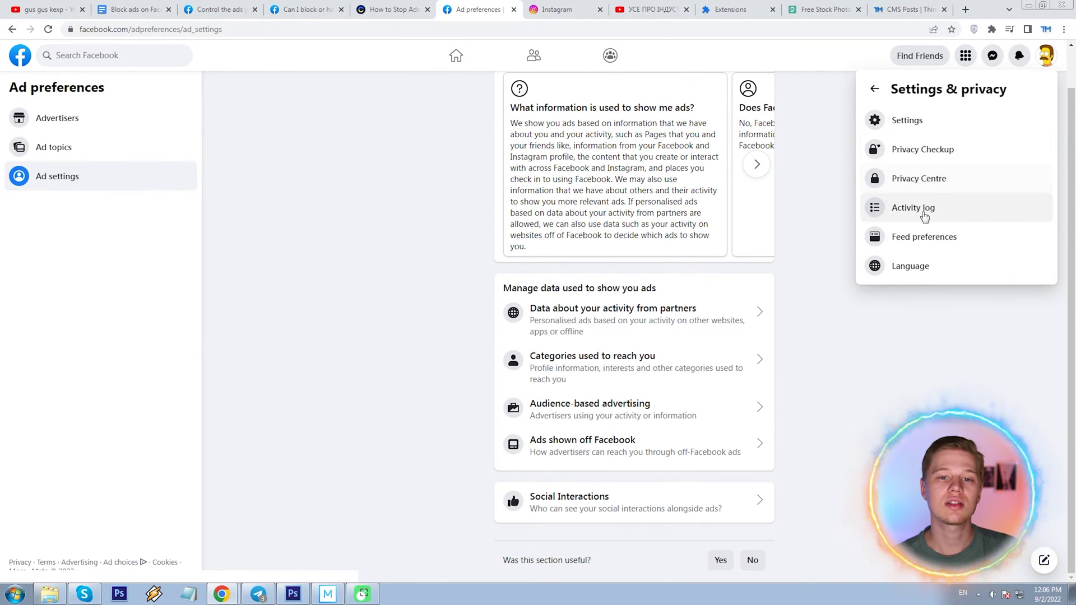
click(927, 236)
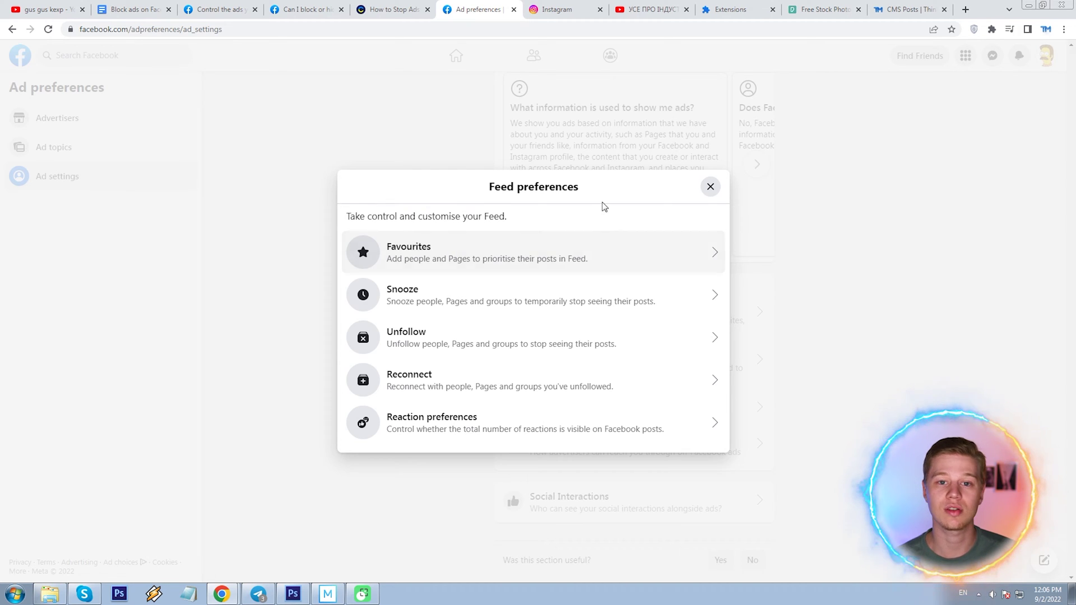
click(588, 259)
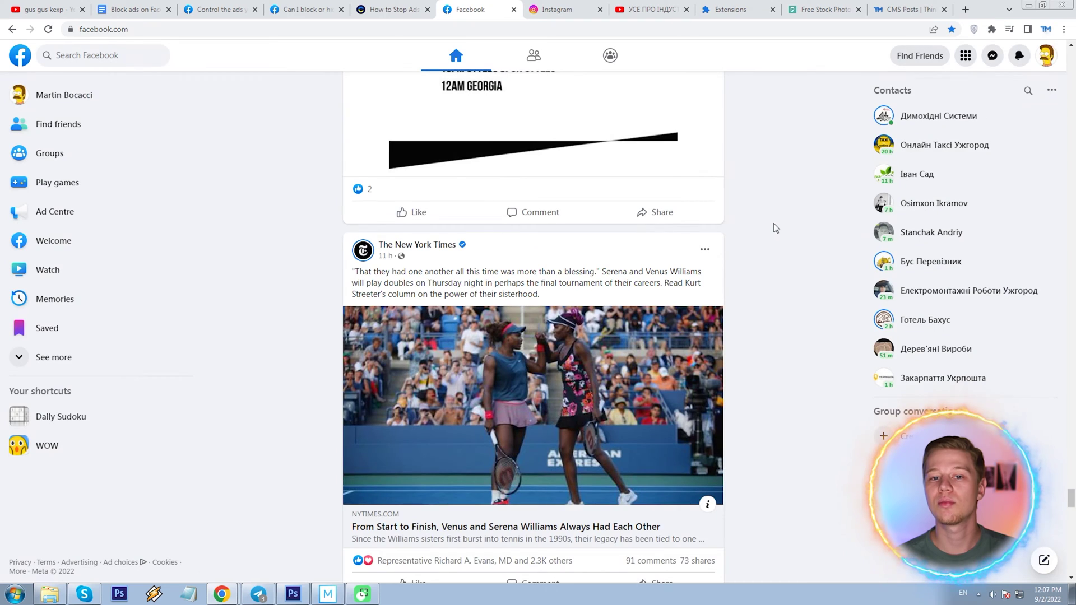
scroll(773, 227, down, 2)
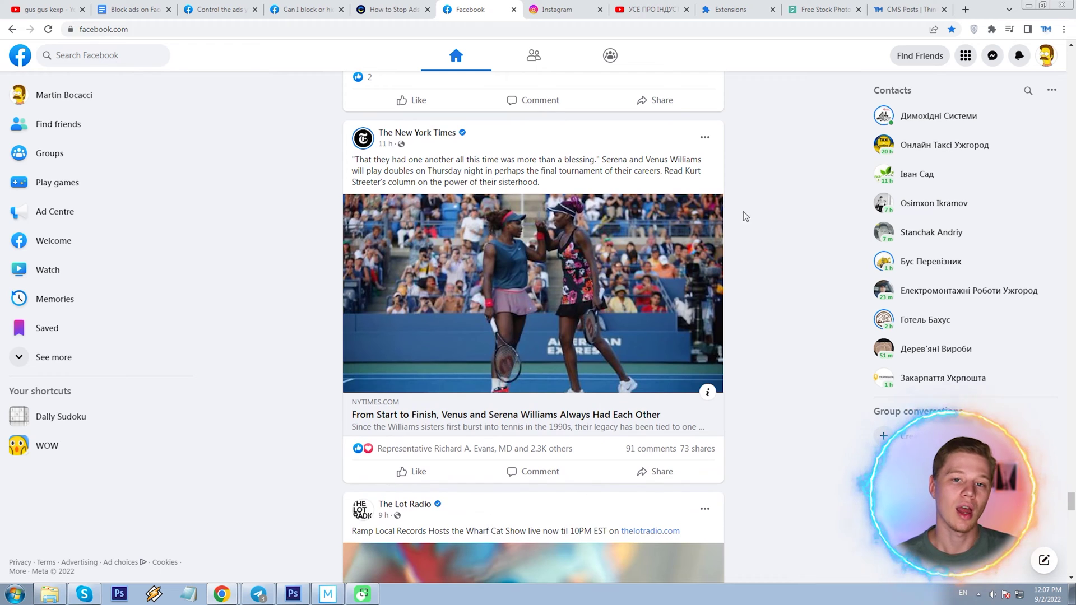
- Hide The New York Times Williams sisters post and scroll further down the feed
click(705, 139)
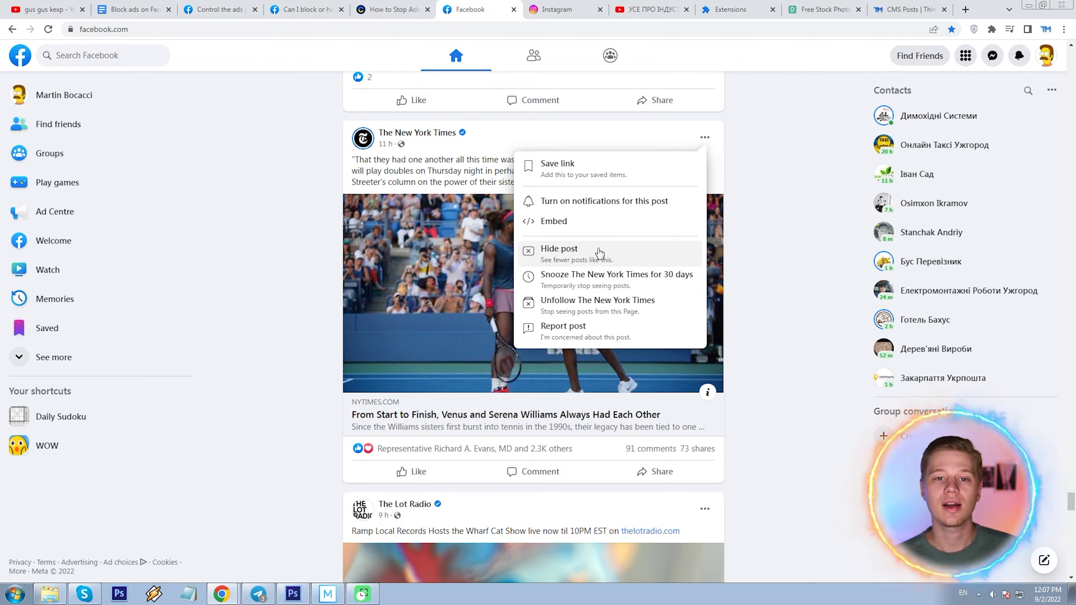
click(599, 253)
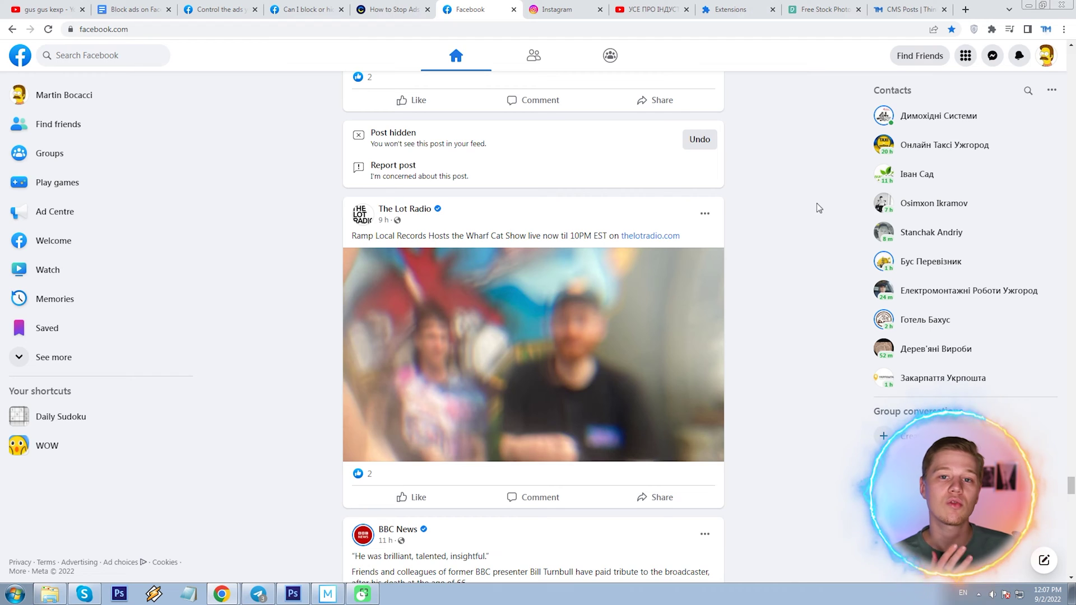
scroll(819, 209, down, 12)
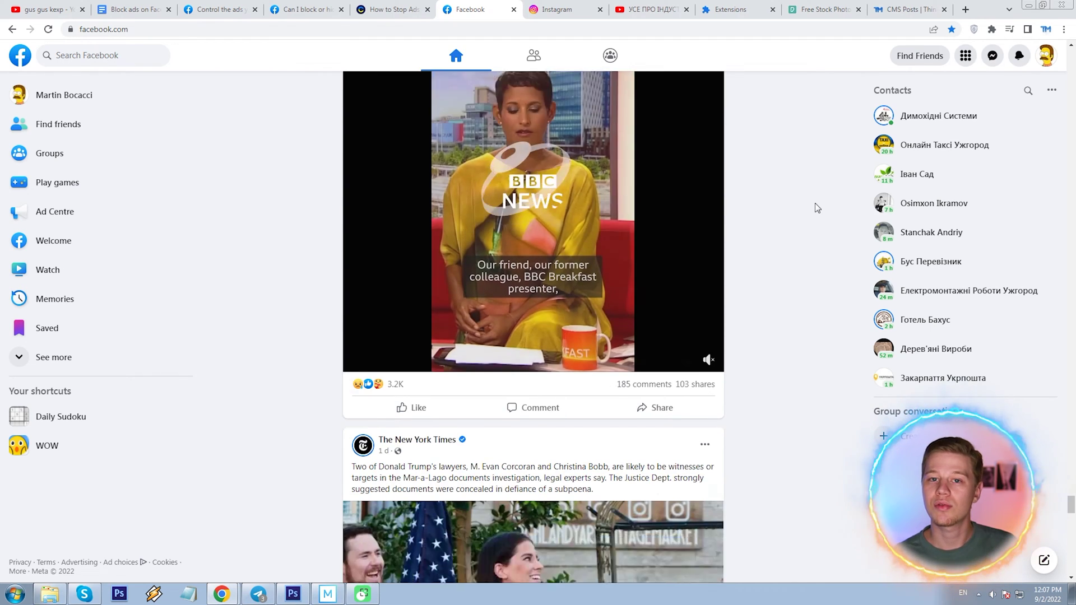
scroll(817, 209, down, 15)
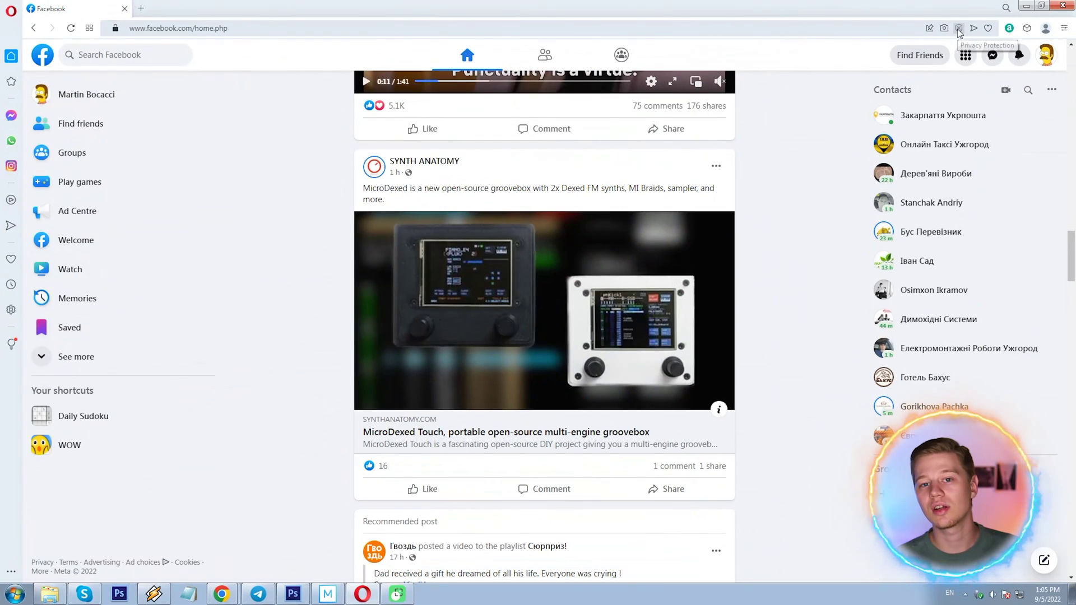
- Check Facebook's Privacy Protection status from the shield in Opera's address bar
click(958, 28)
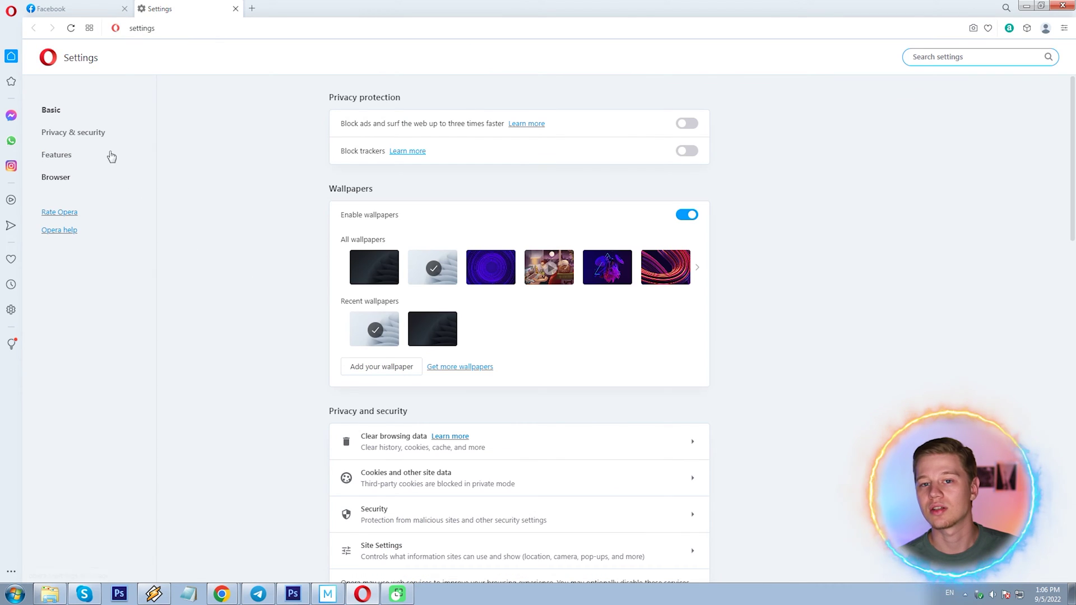
- Switch on ad and tracker blocking and open the Privacy Protection settings
click(90, 139)
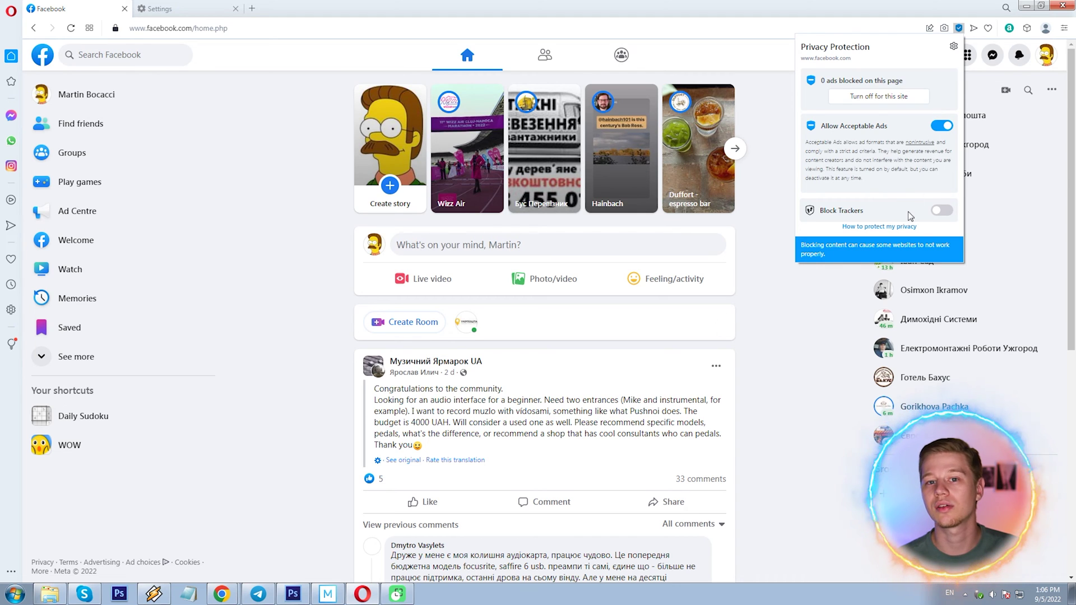
click(790, 218)
scroll(791, 219, down, 10)
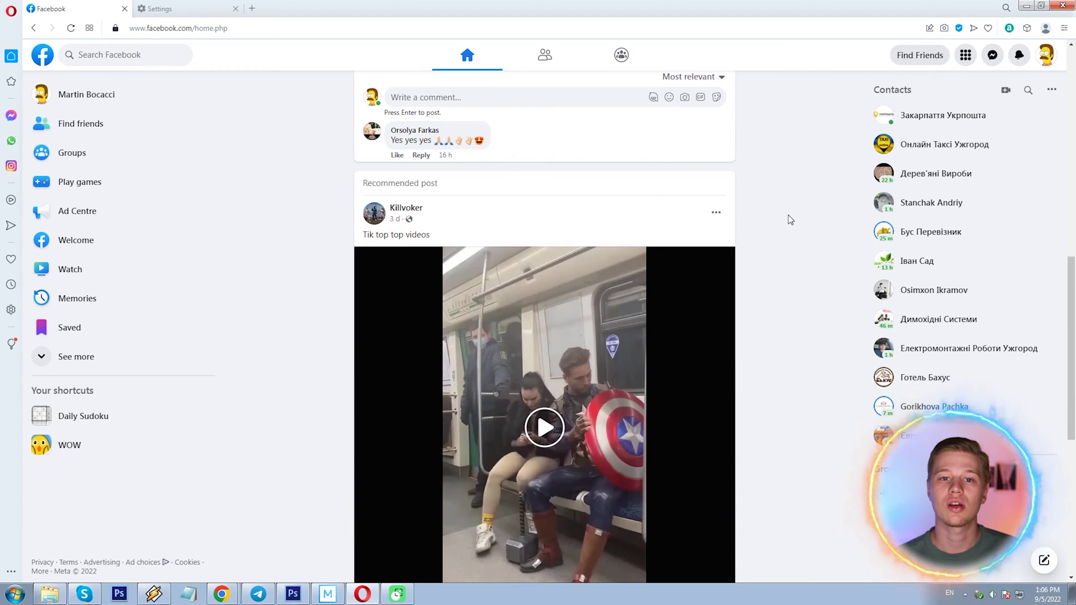
scroll(790, 218, down, 10)
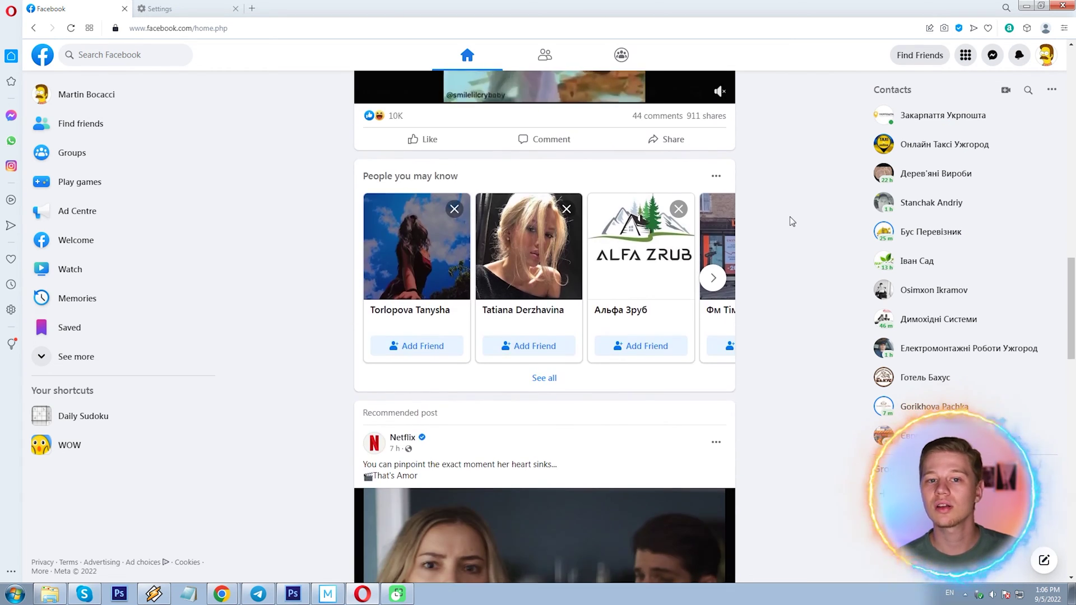
scroll(792, 220, up, 20)
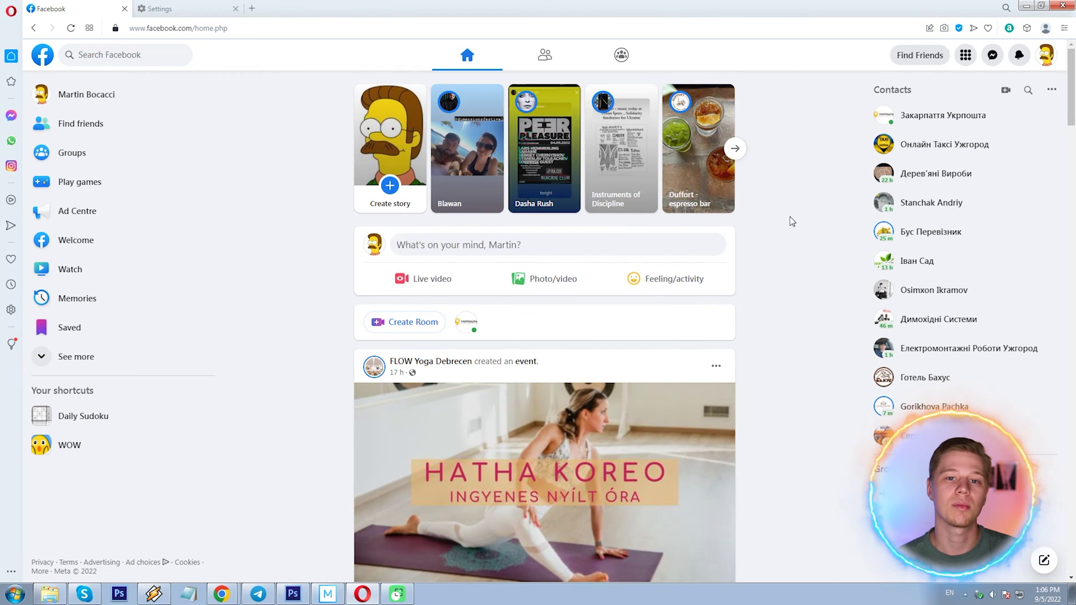
click(958, 28)
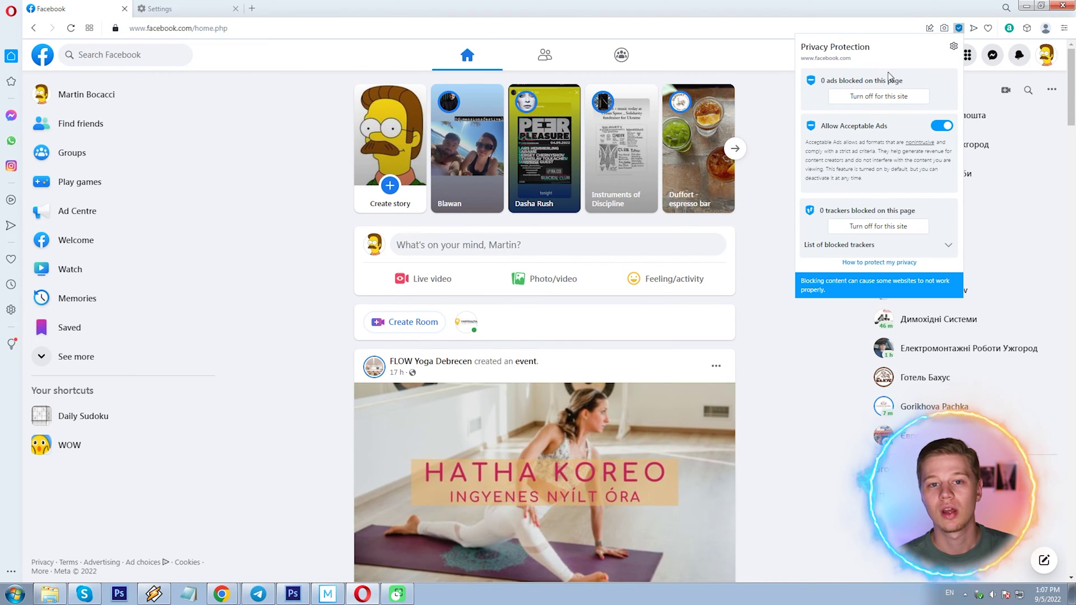
click(954, 46)
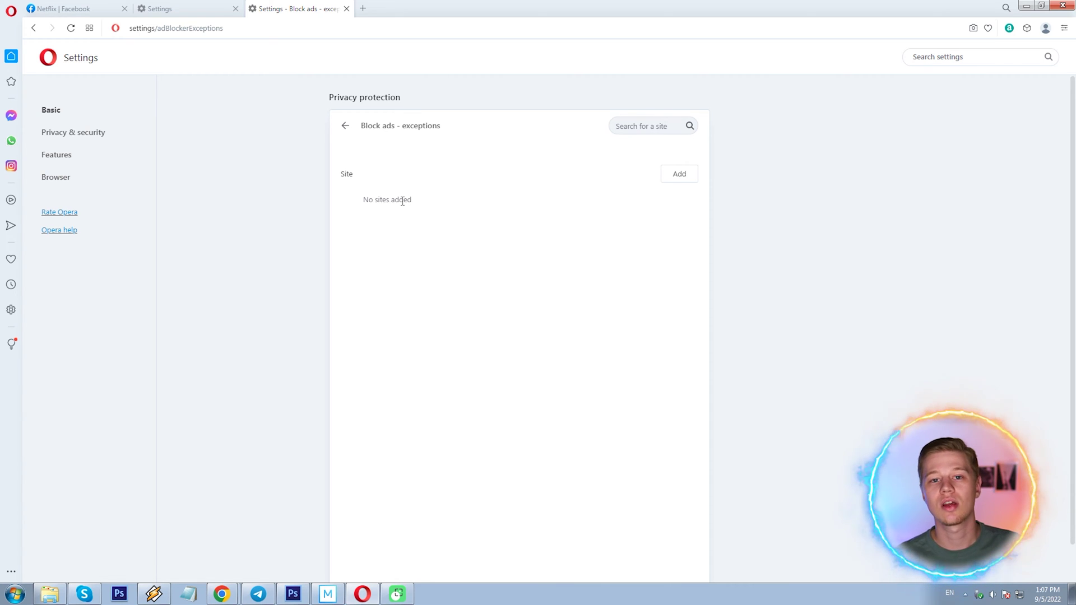
- Cancel adding a Block ads exception site and open the ad-blocking filter lists
click(675, 175)
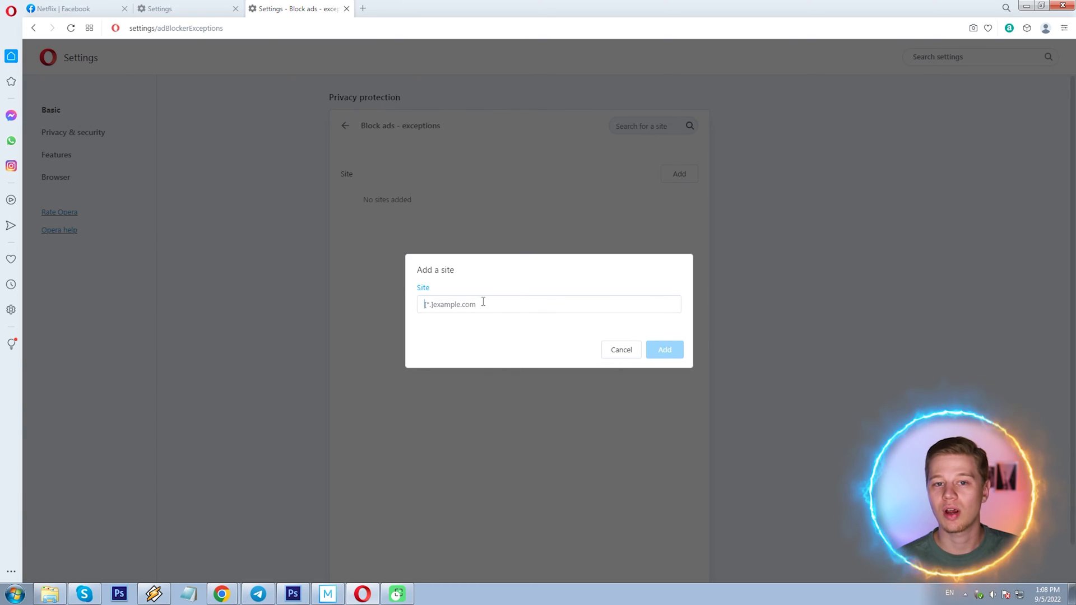
key(alt+Left)
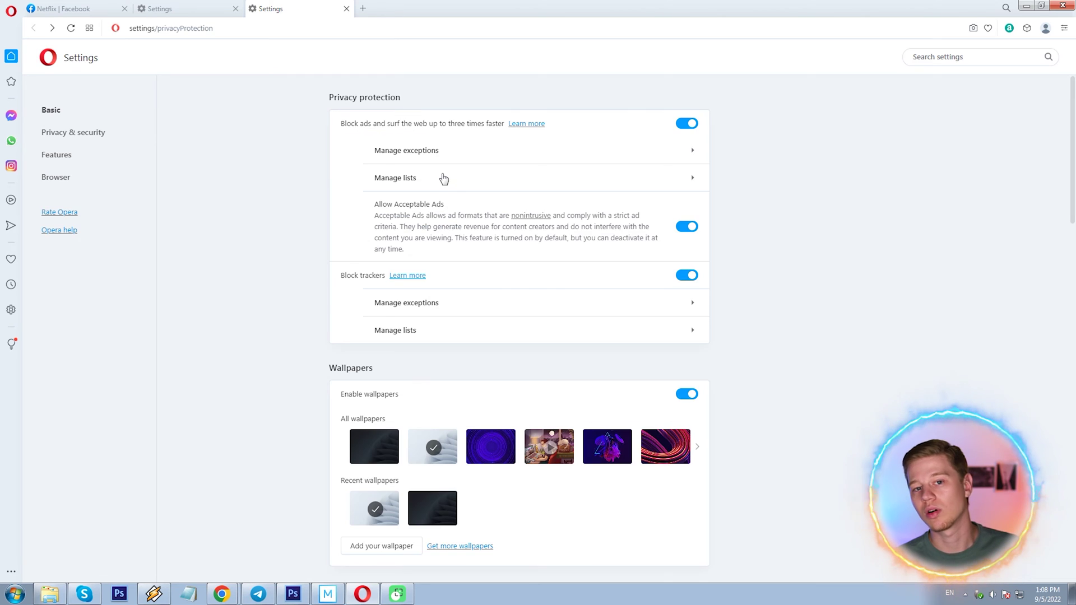
click(443, 179)
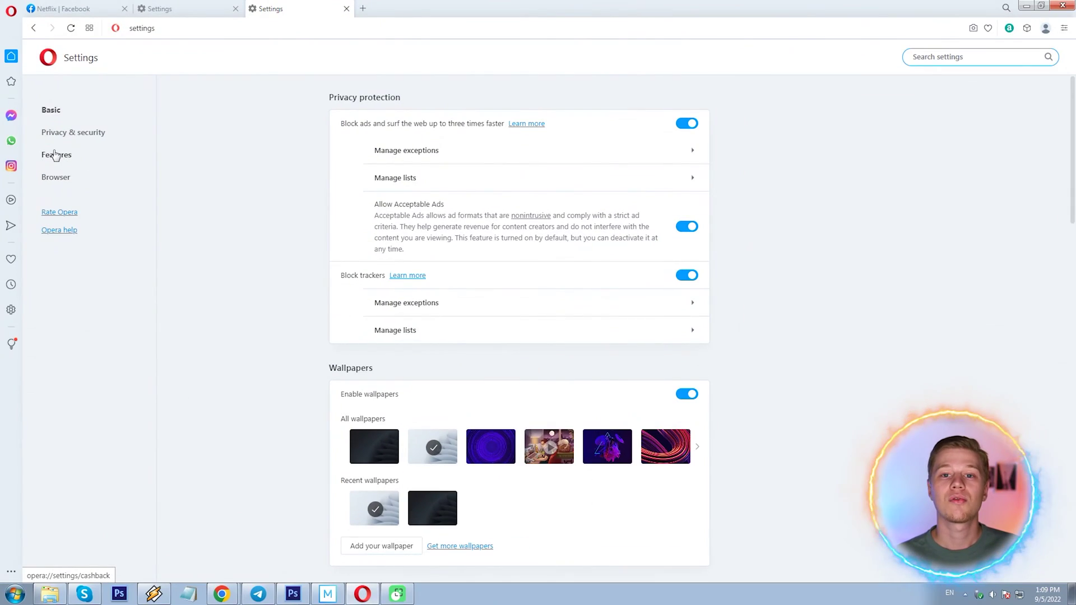
- Turn on Enable VPN under Features and set the VPN location to Europe
click(55, 156)
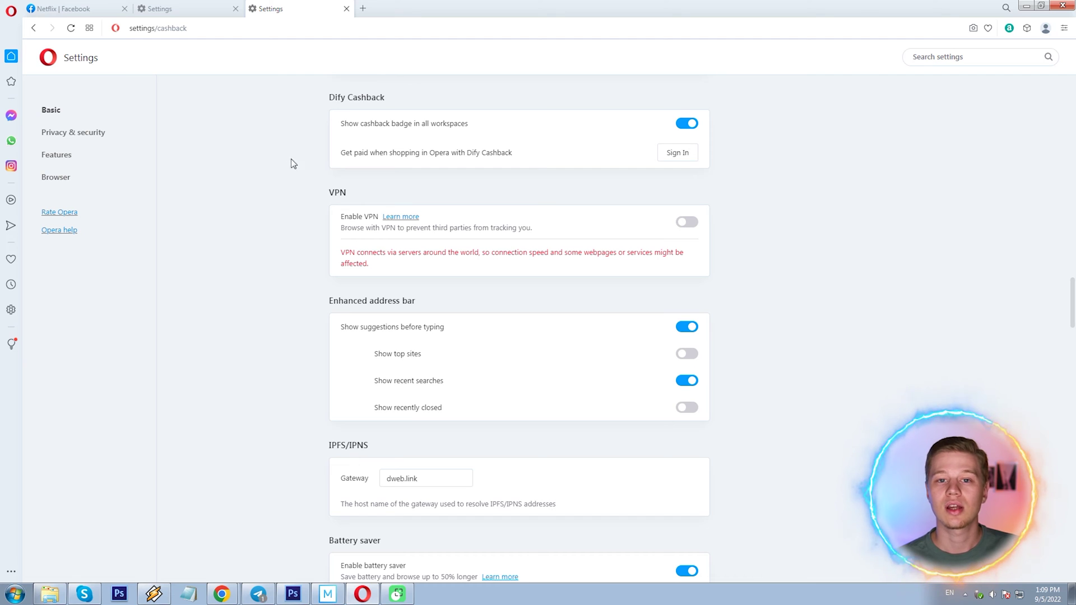
click(688, 223)
click(119, 29)
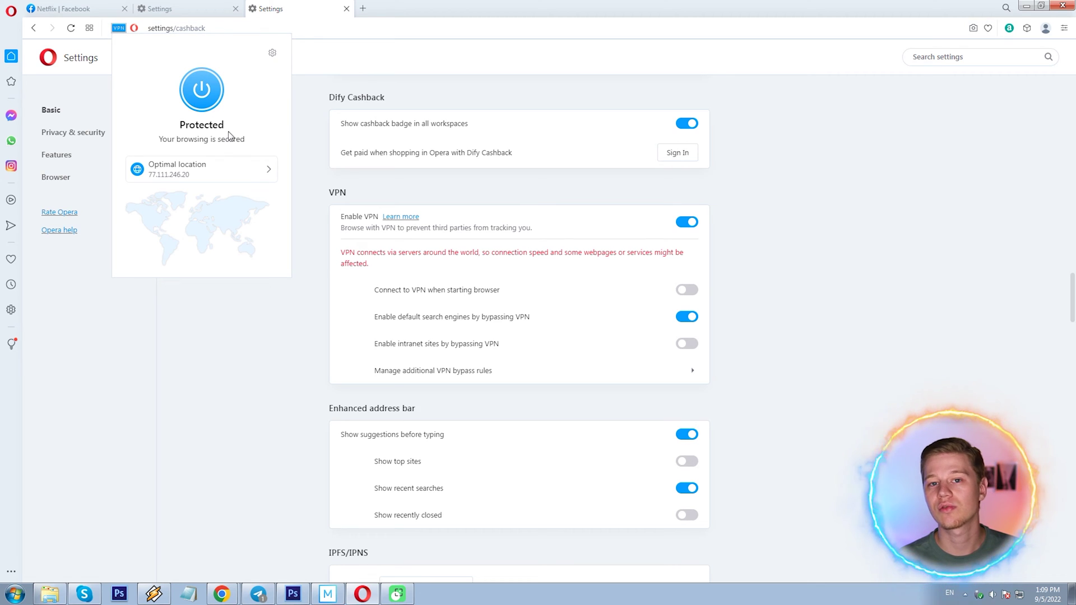
click(202, 174)
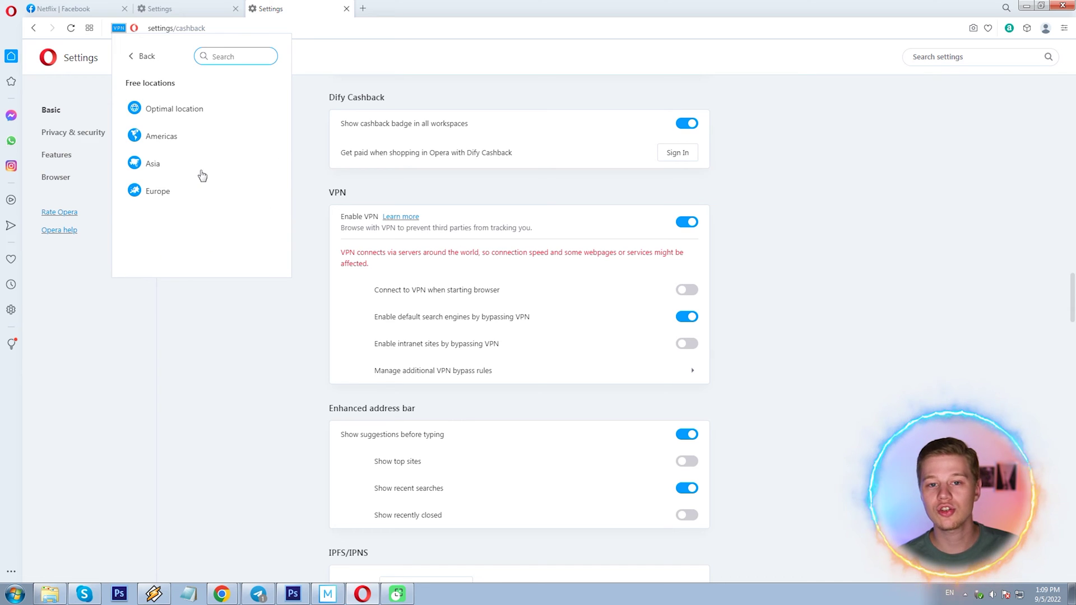
click(160, 190)
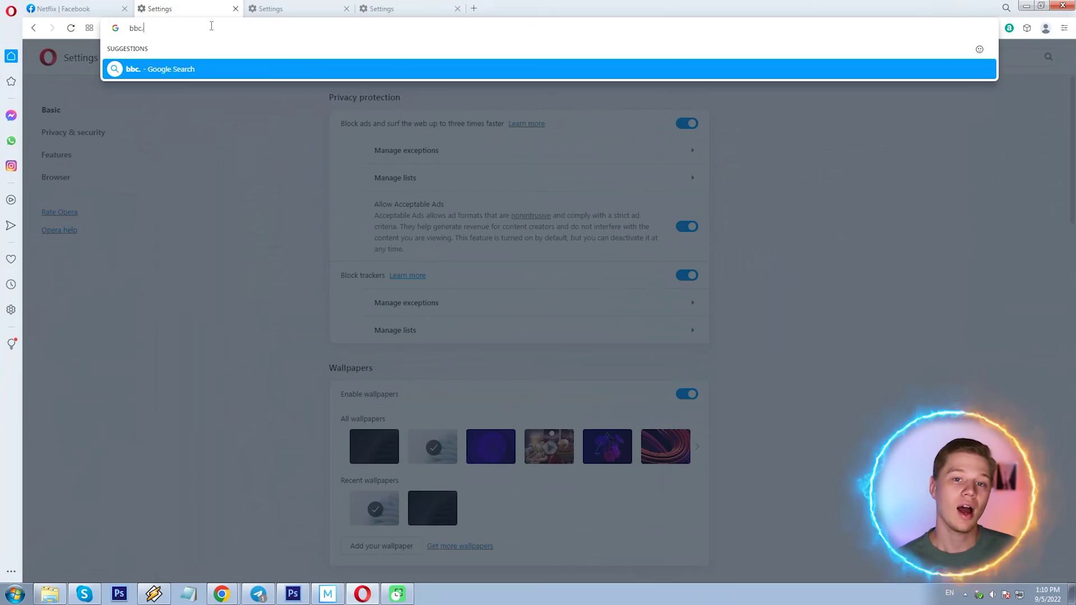
- Load bbc.co.uk and view the 9 ads and 11 trackers blocked there
text(co.uk)
key(Return)
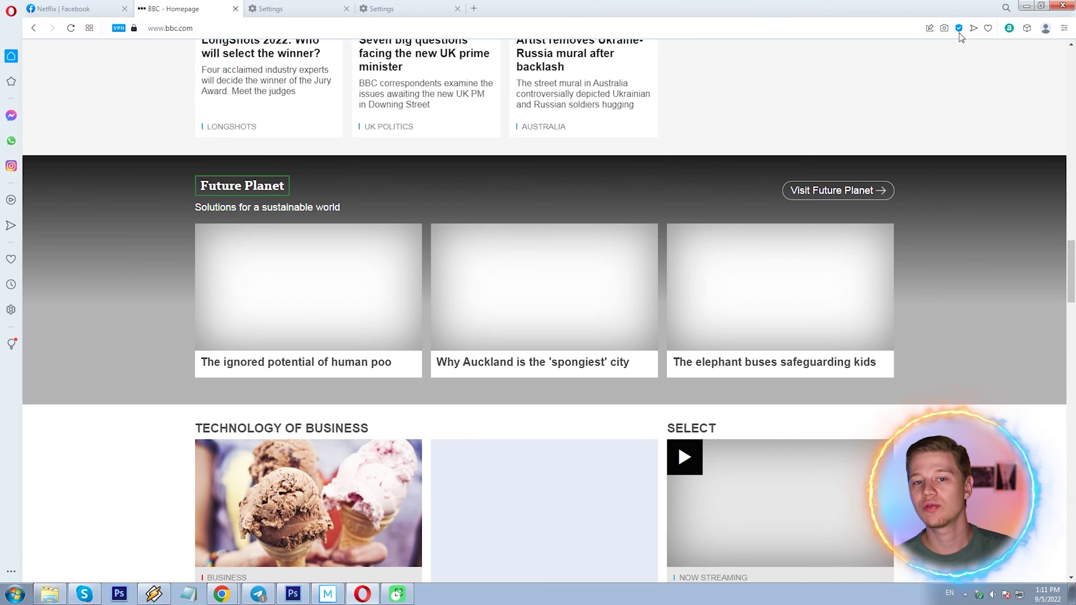
click(959, 28)
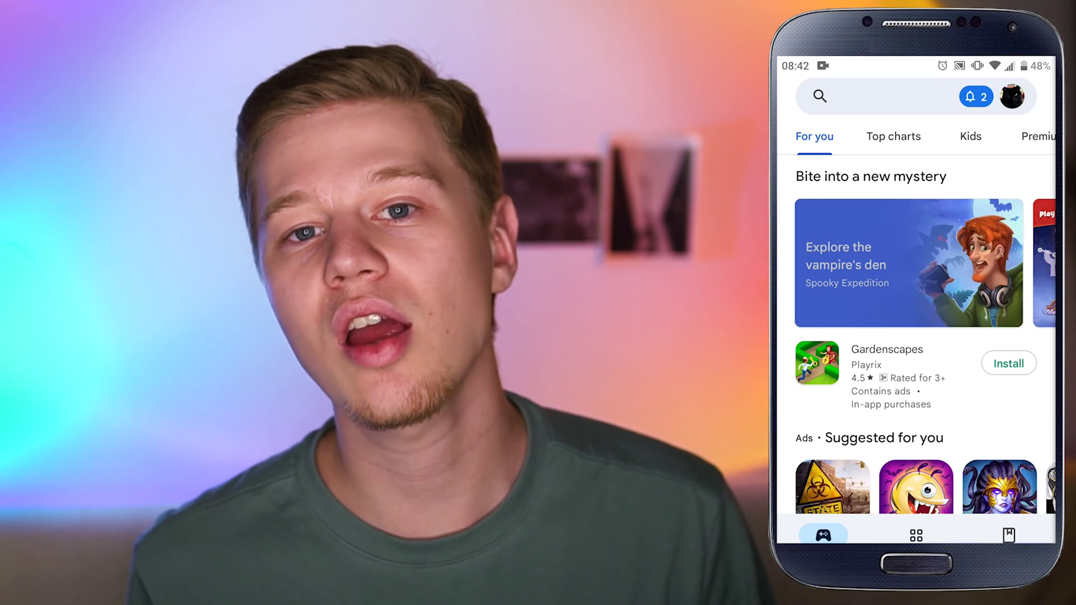
- Rerun the recent 'ad blocker' search in Play Store and scroll the results
click(874, 96)
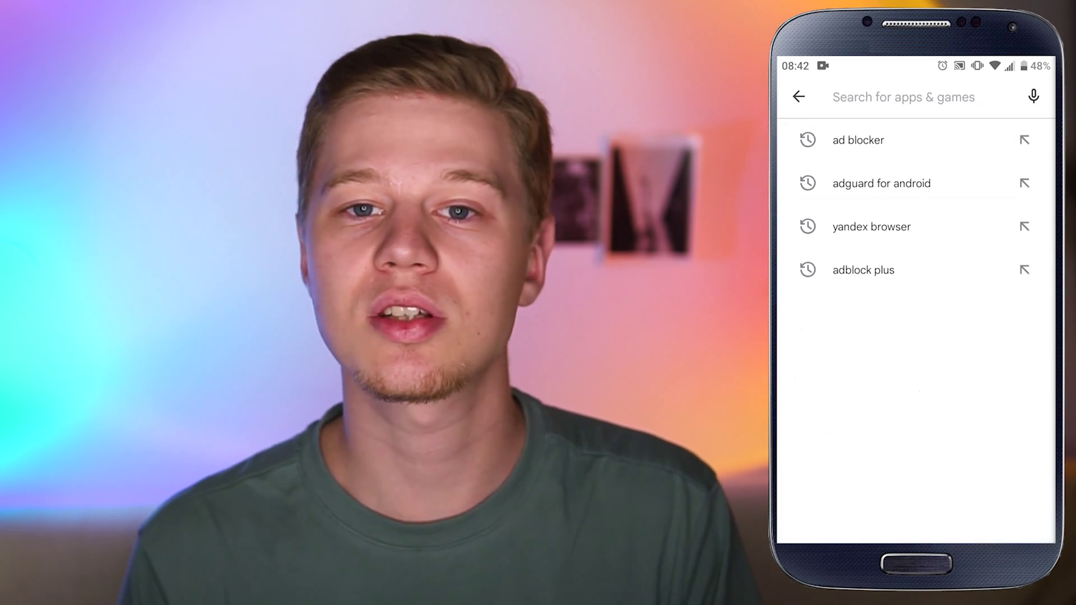
click(858, 140)
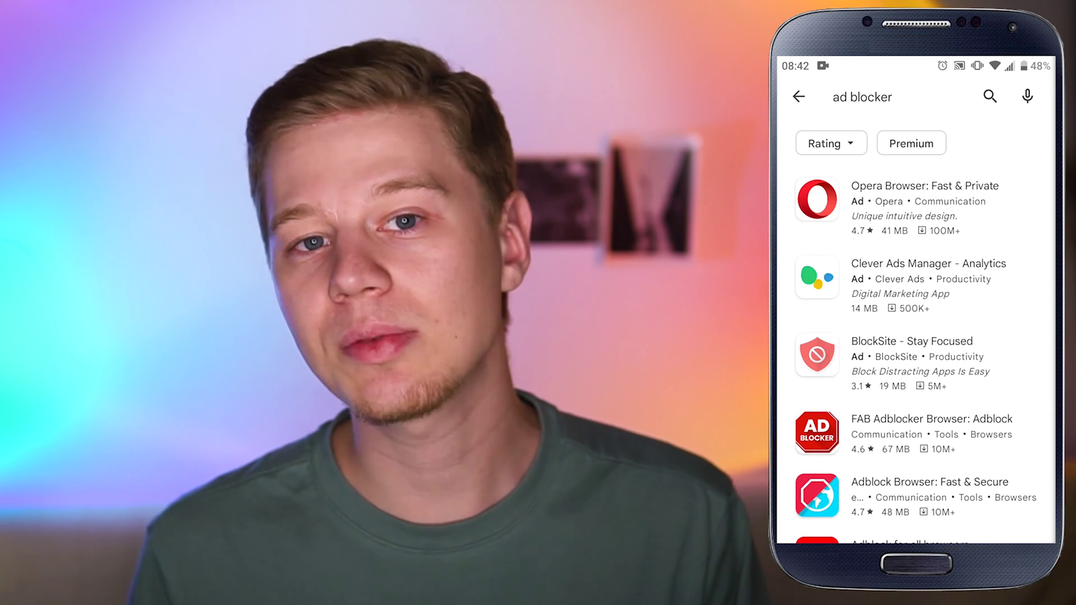
scroll(915, 352, down, 3)
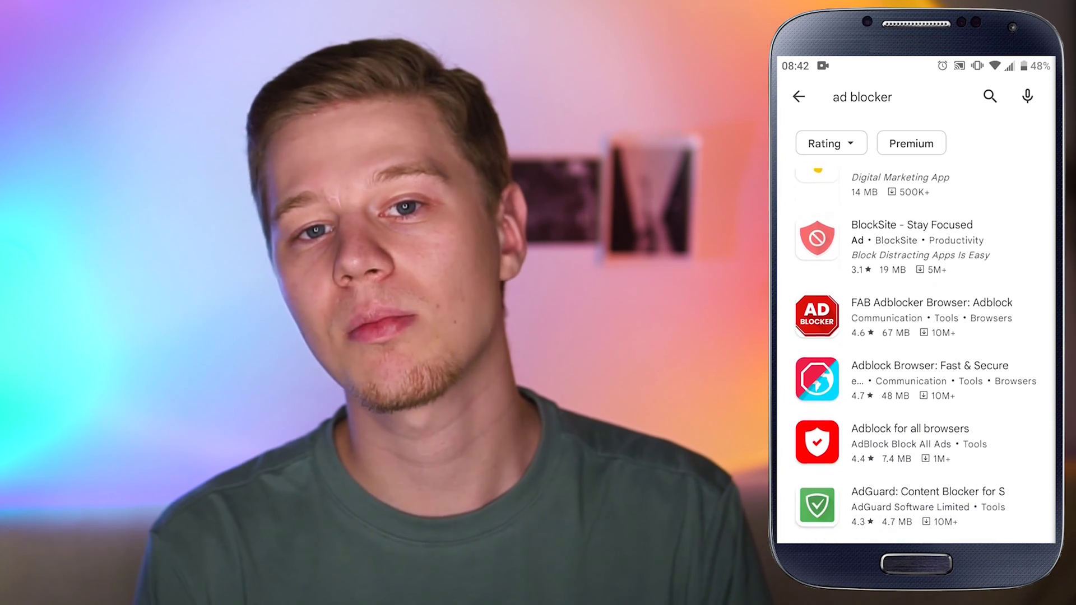
- Install Adblock Fast, then install AdGuard: Content Blocker
click(919, 504)
click(915, 269)
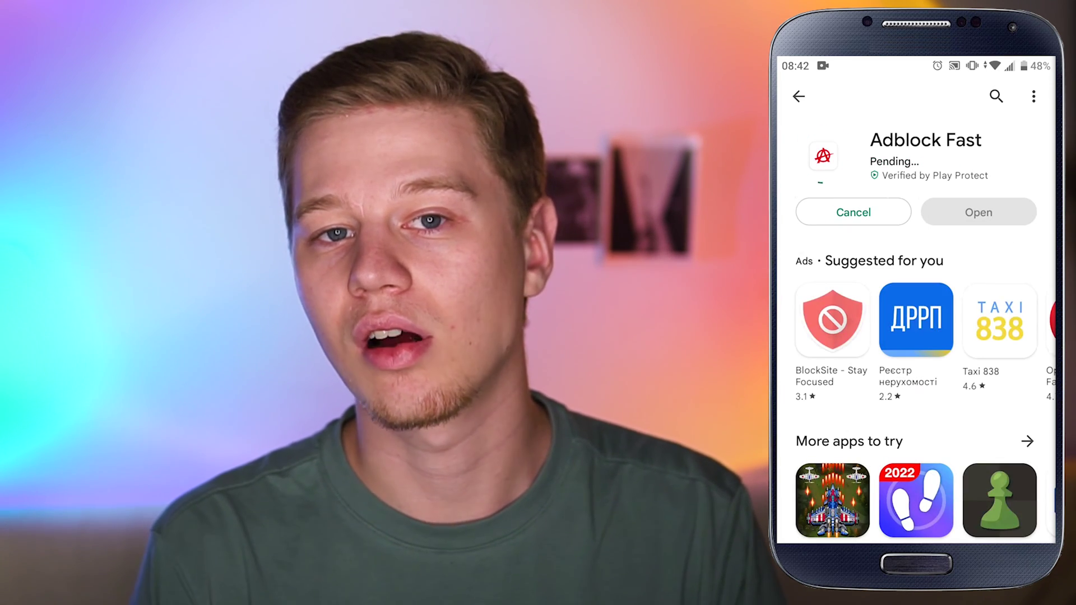
click(884, 278)
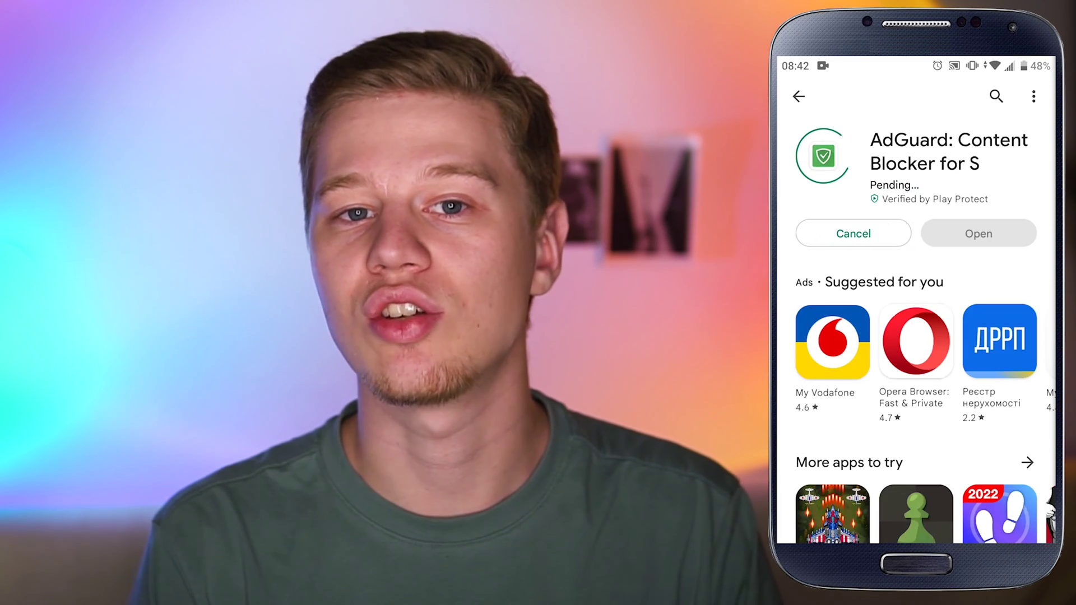